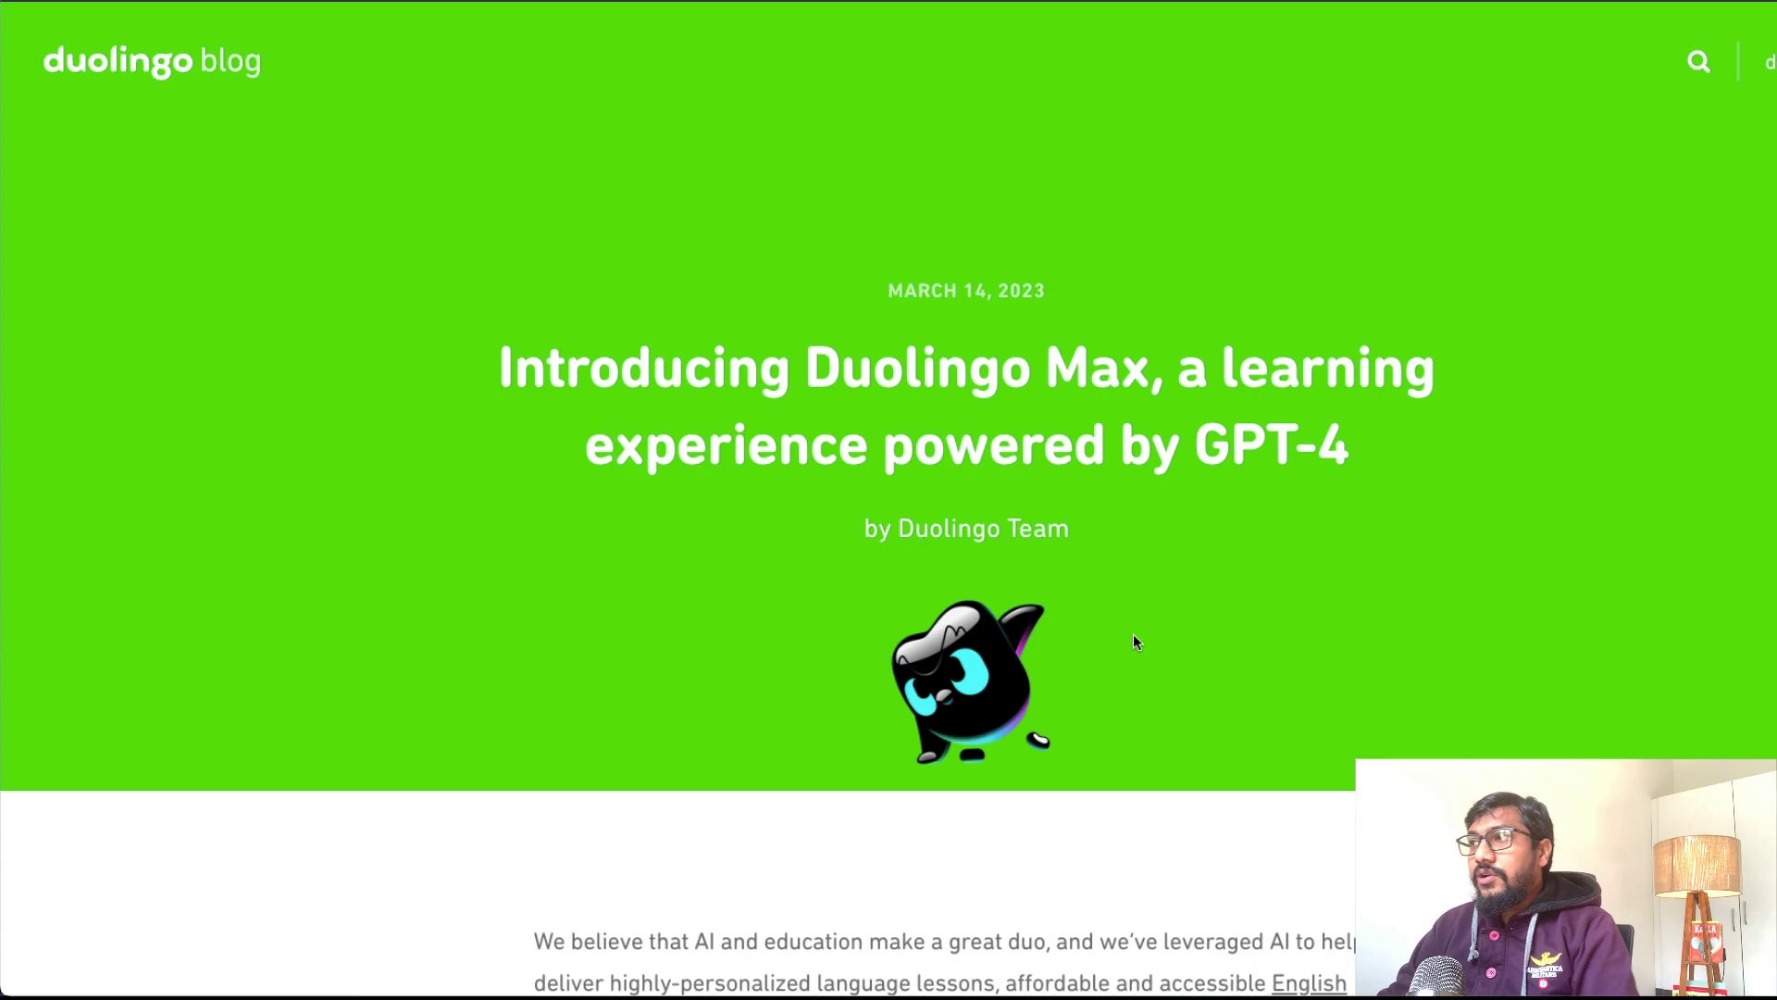
pyautogui.scroll(-1, 1188, 437)
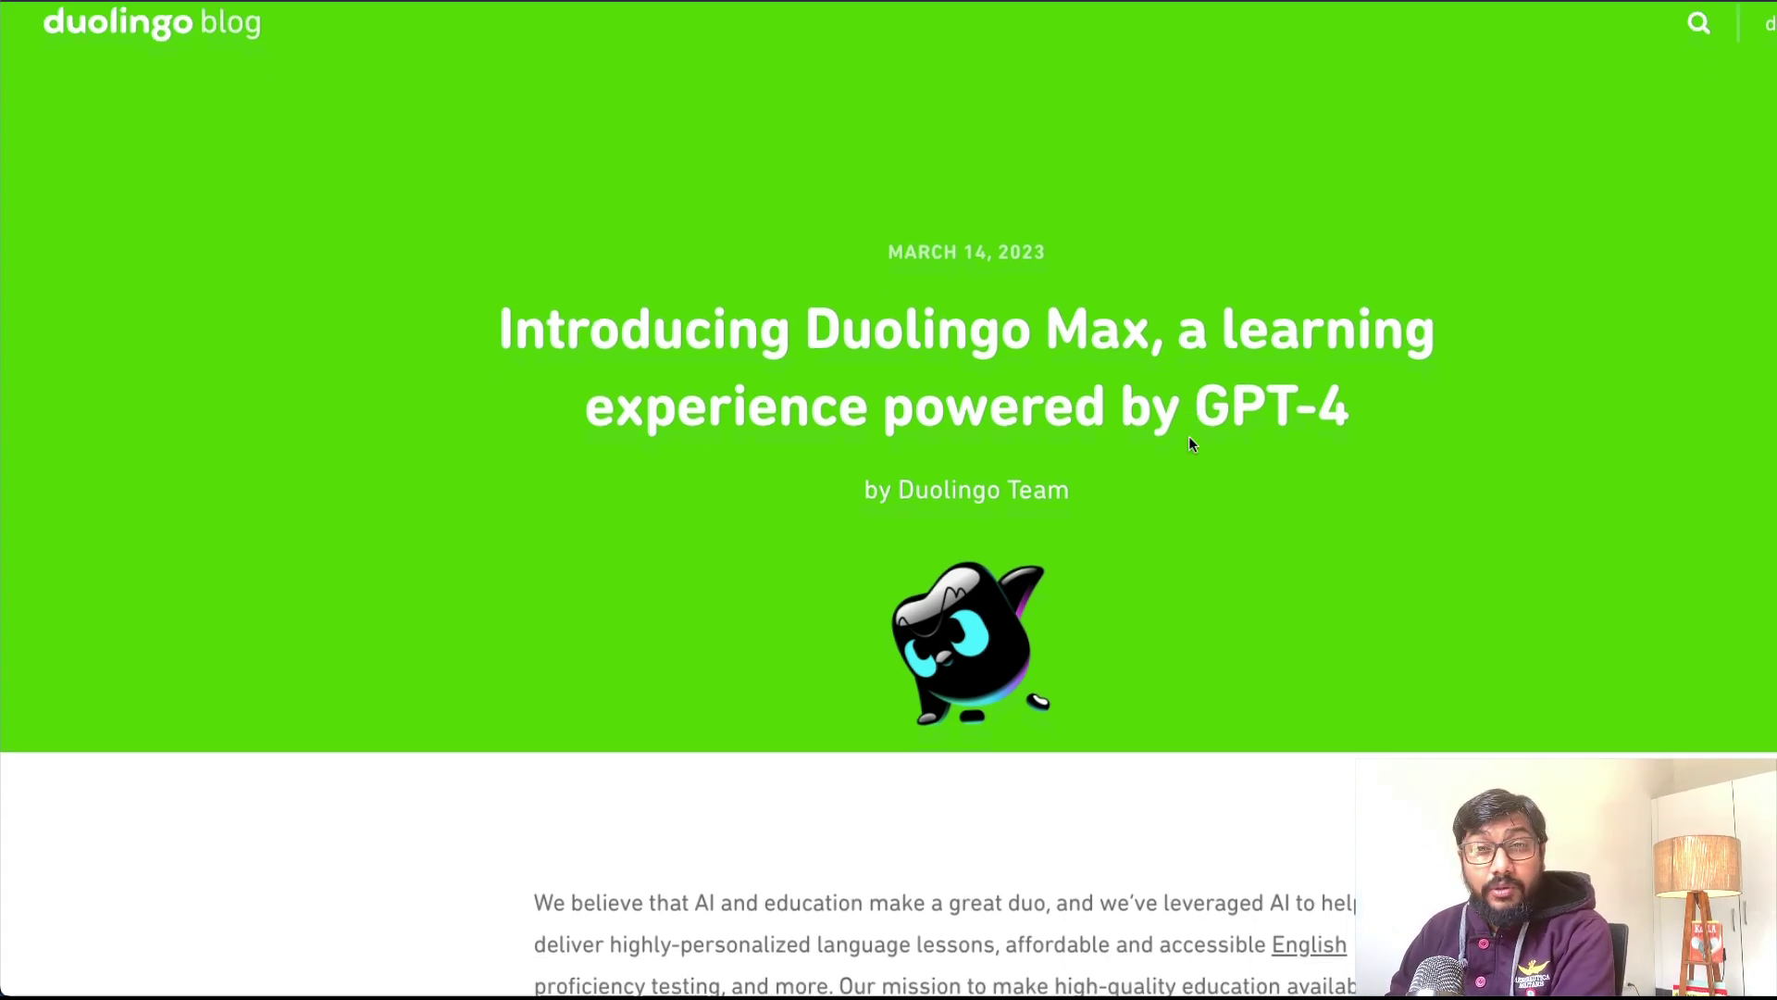
pyautogui.scroll(-3, 1189, 436)
pyautogui.scroll(-5, 1125, 524)
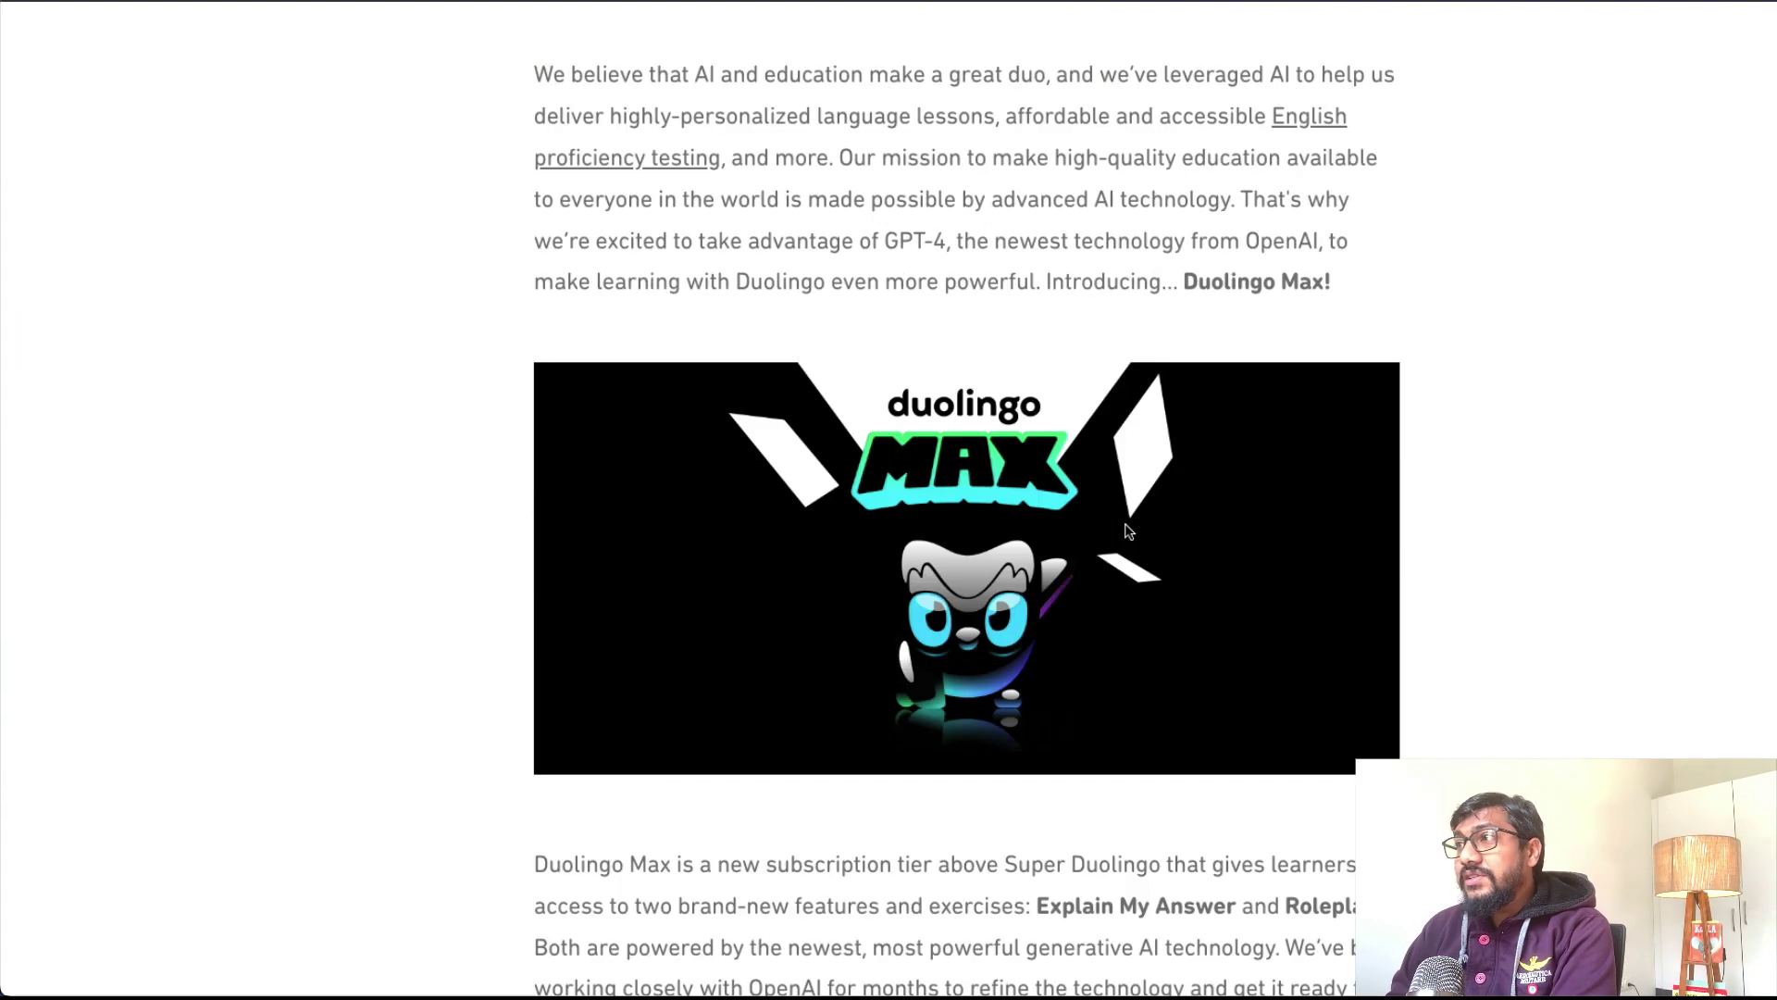
pyautogui.scroll(-5, 1125, 528)
pyautogui.scroll(-3, 1111, 526)
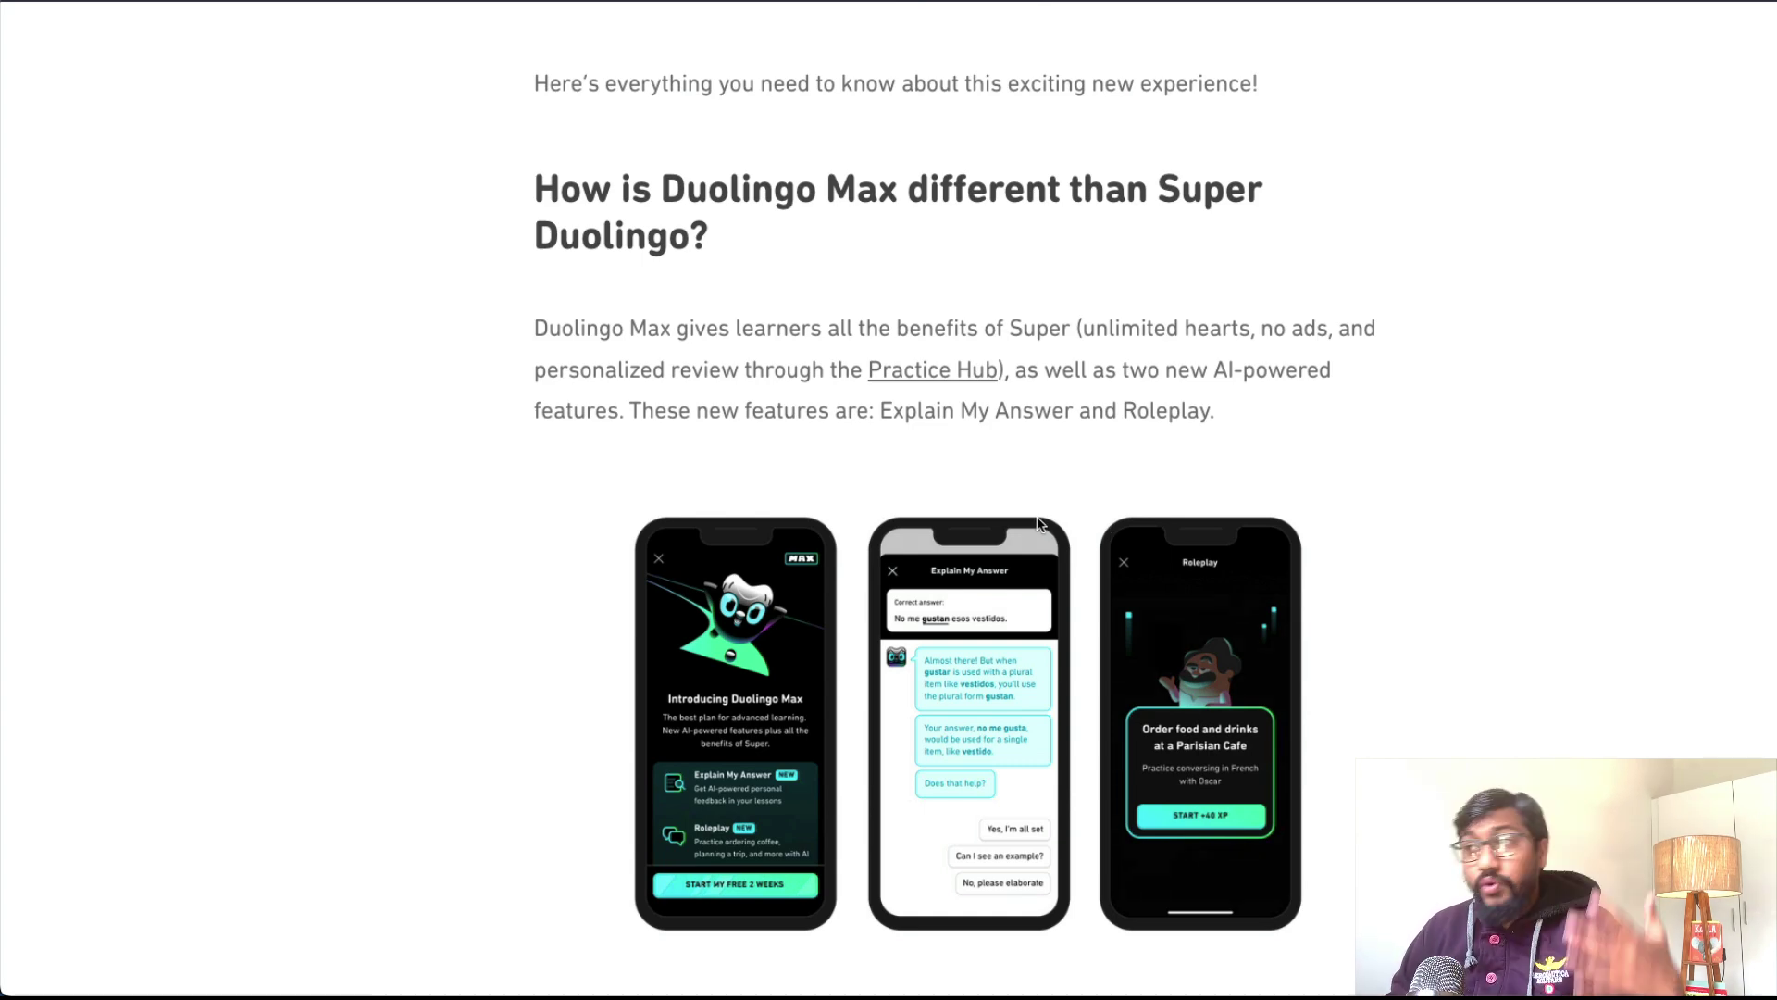
pyautogui.scroll(-5, 1018, 532)
pyautogui.scroll(-5, 1018, 531)
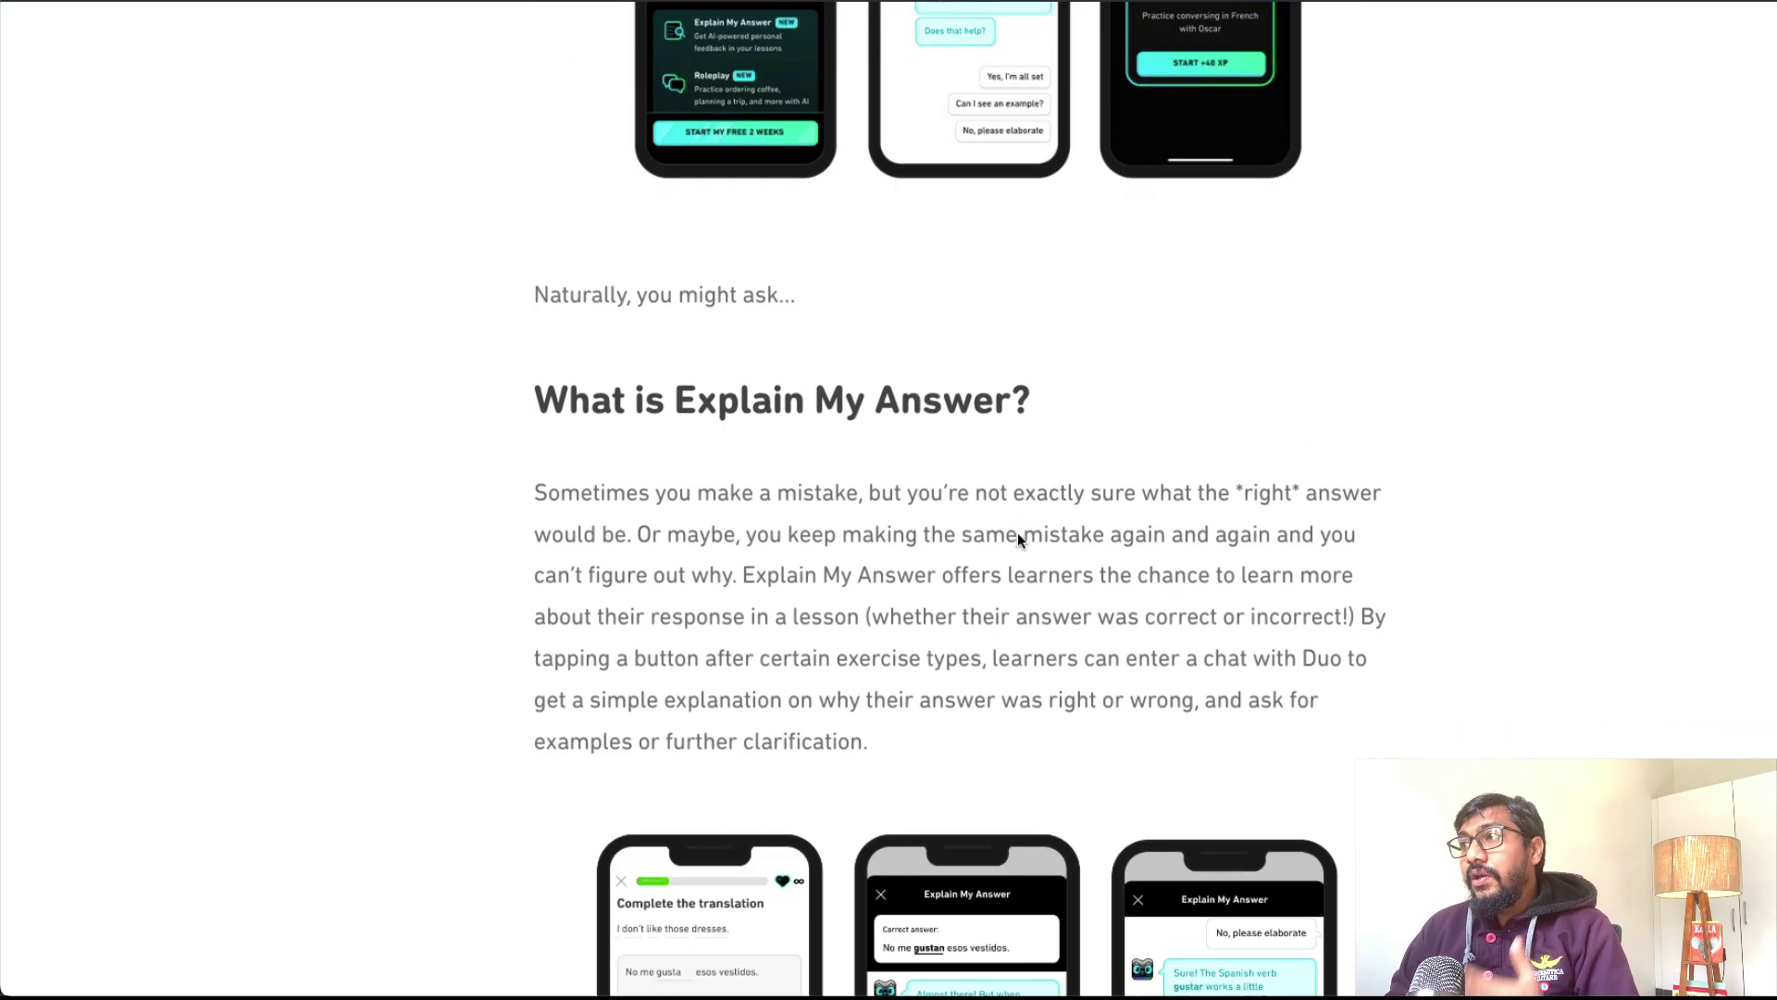
pyautogui.scroll(-3, 1018, 531)
pyautogui.scroll(5, 1018, 532)
pyautogui.scroll(5, 1017, 532)
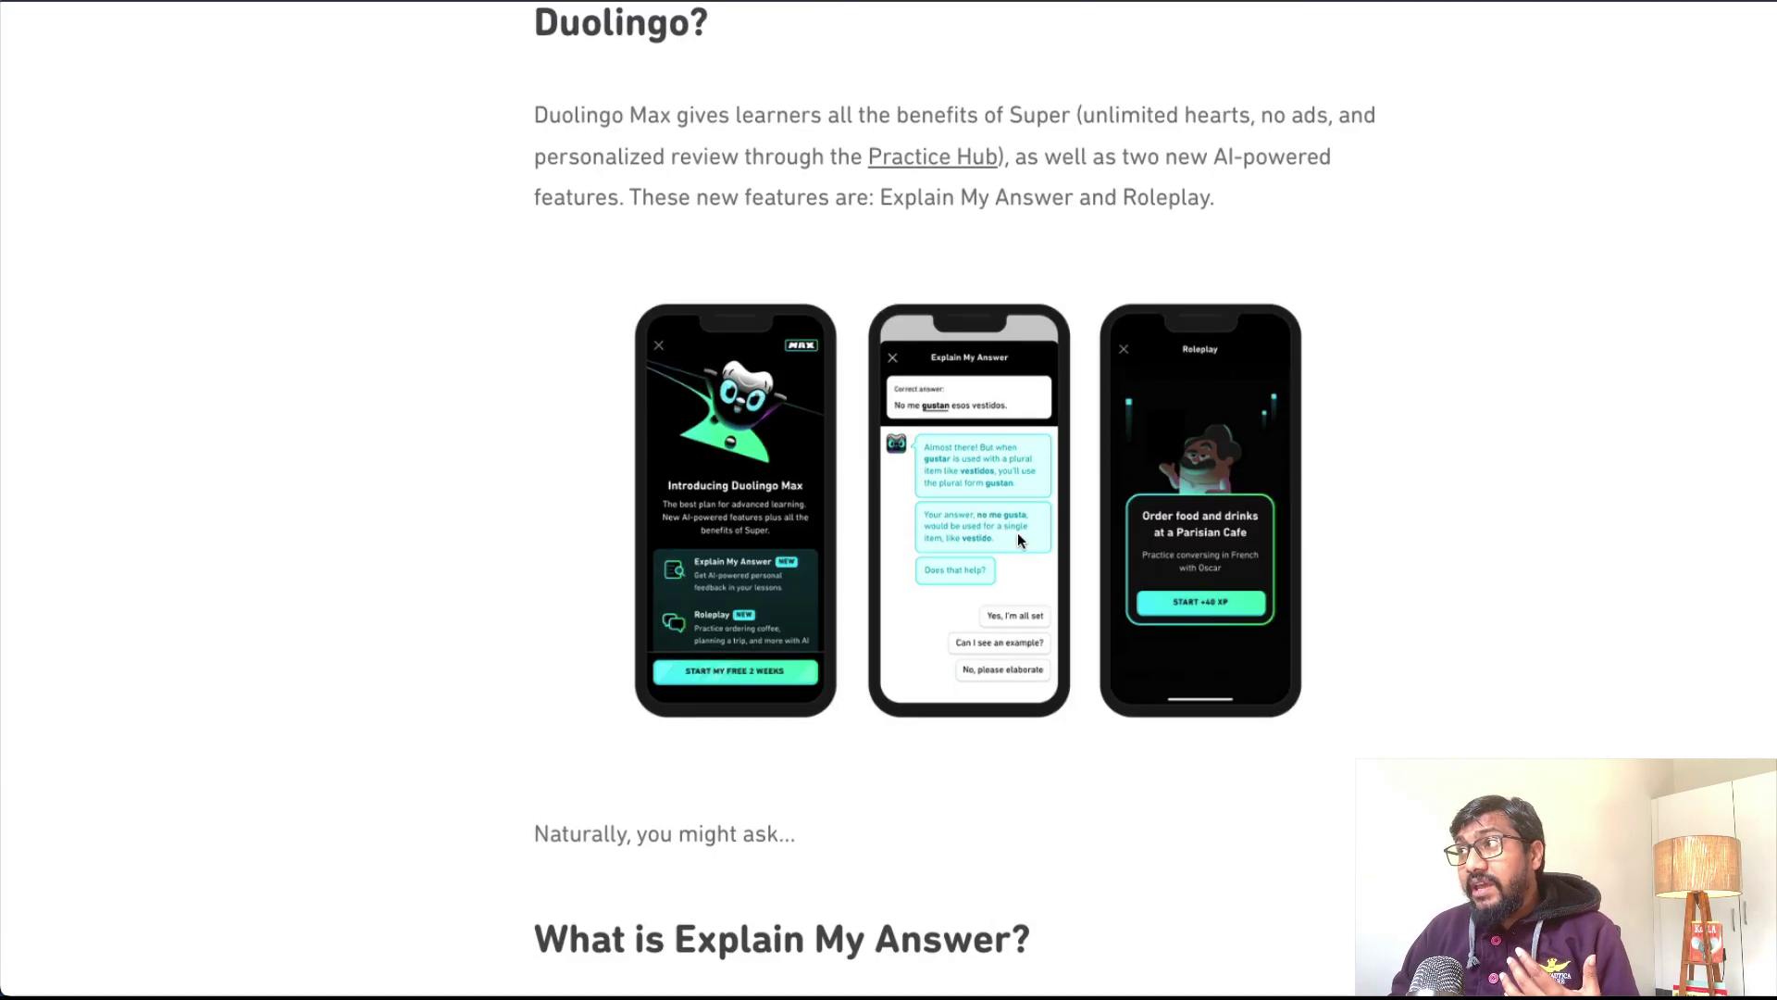
pyautogui.scroll(2, 1017, 532)
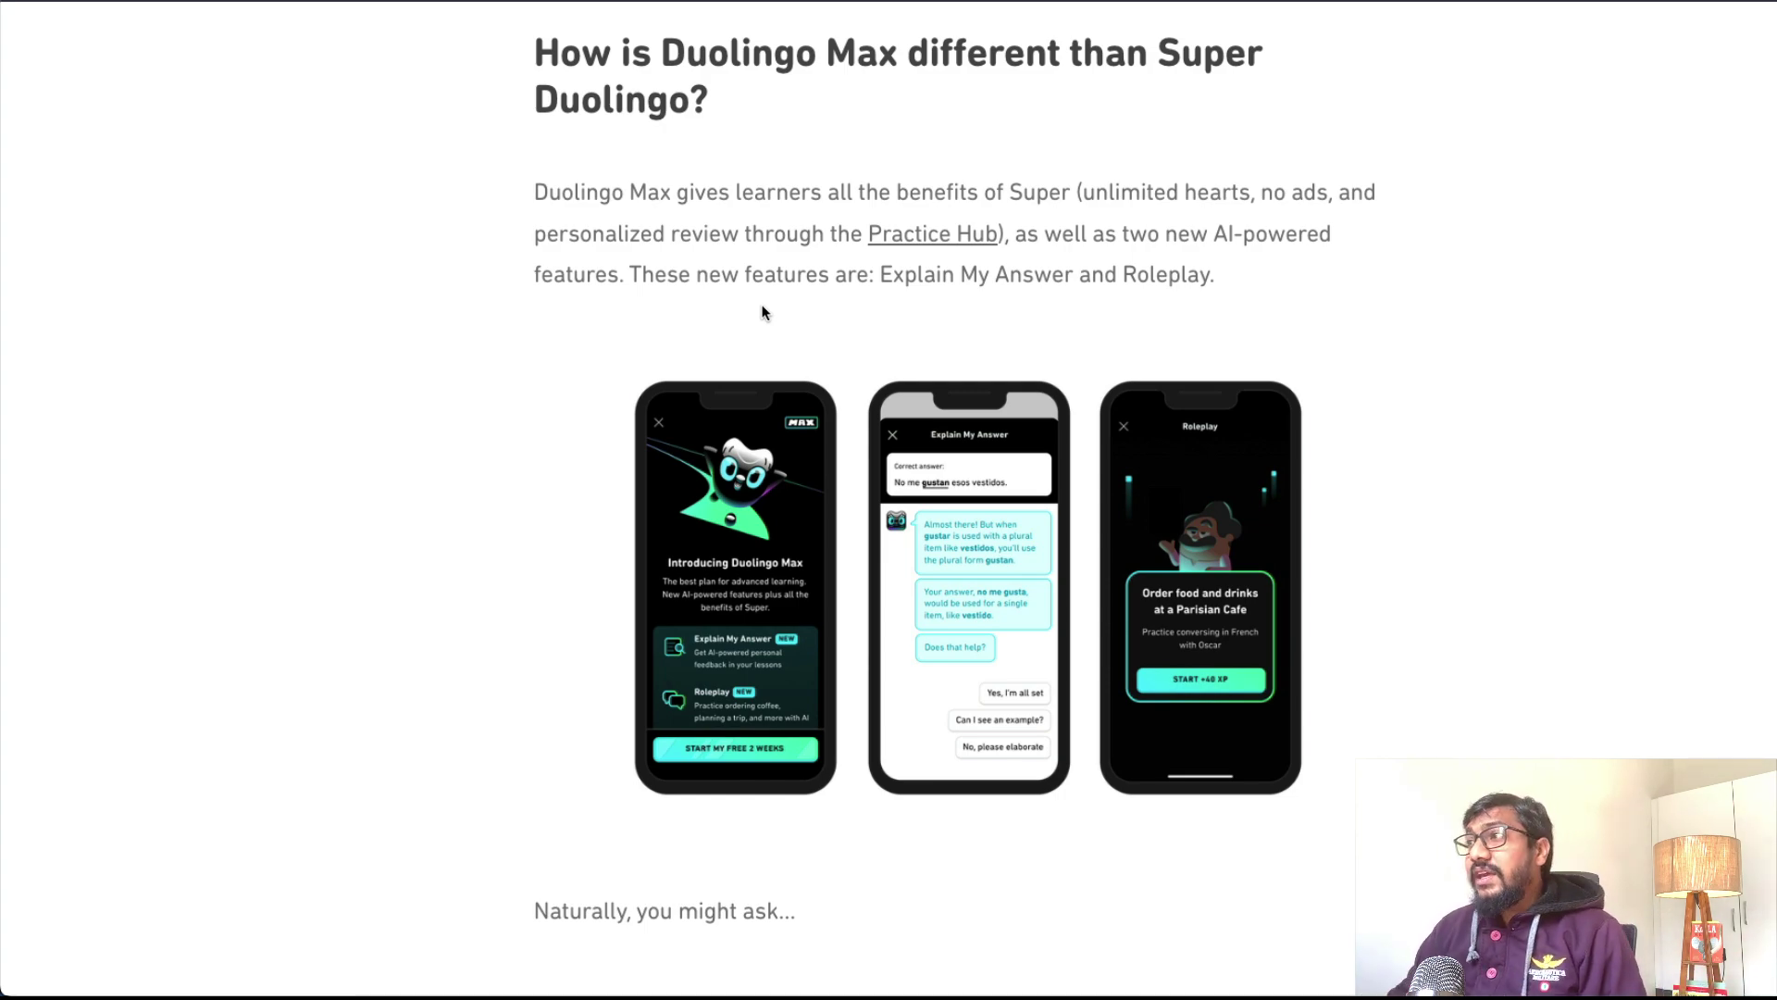
pyautogui.scroll(-5, 791, 362)
pyautogui.scroll(-5, 798, 363)
pyautogui.scroll(2, 799, 363)
pyautogui.scroll(-6, 799, 363)
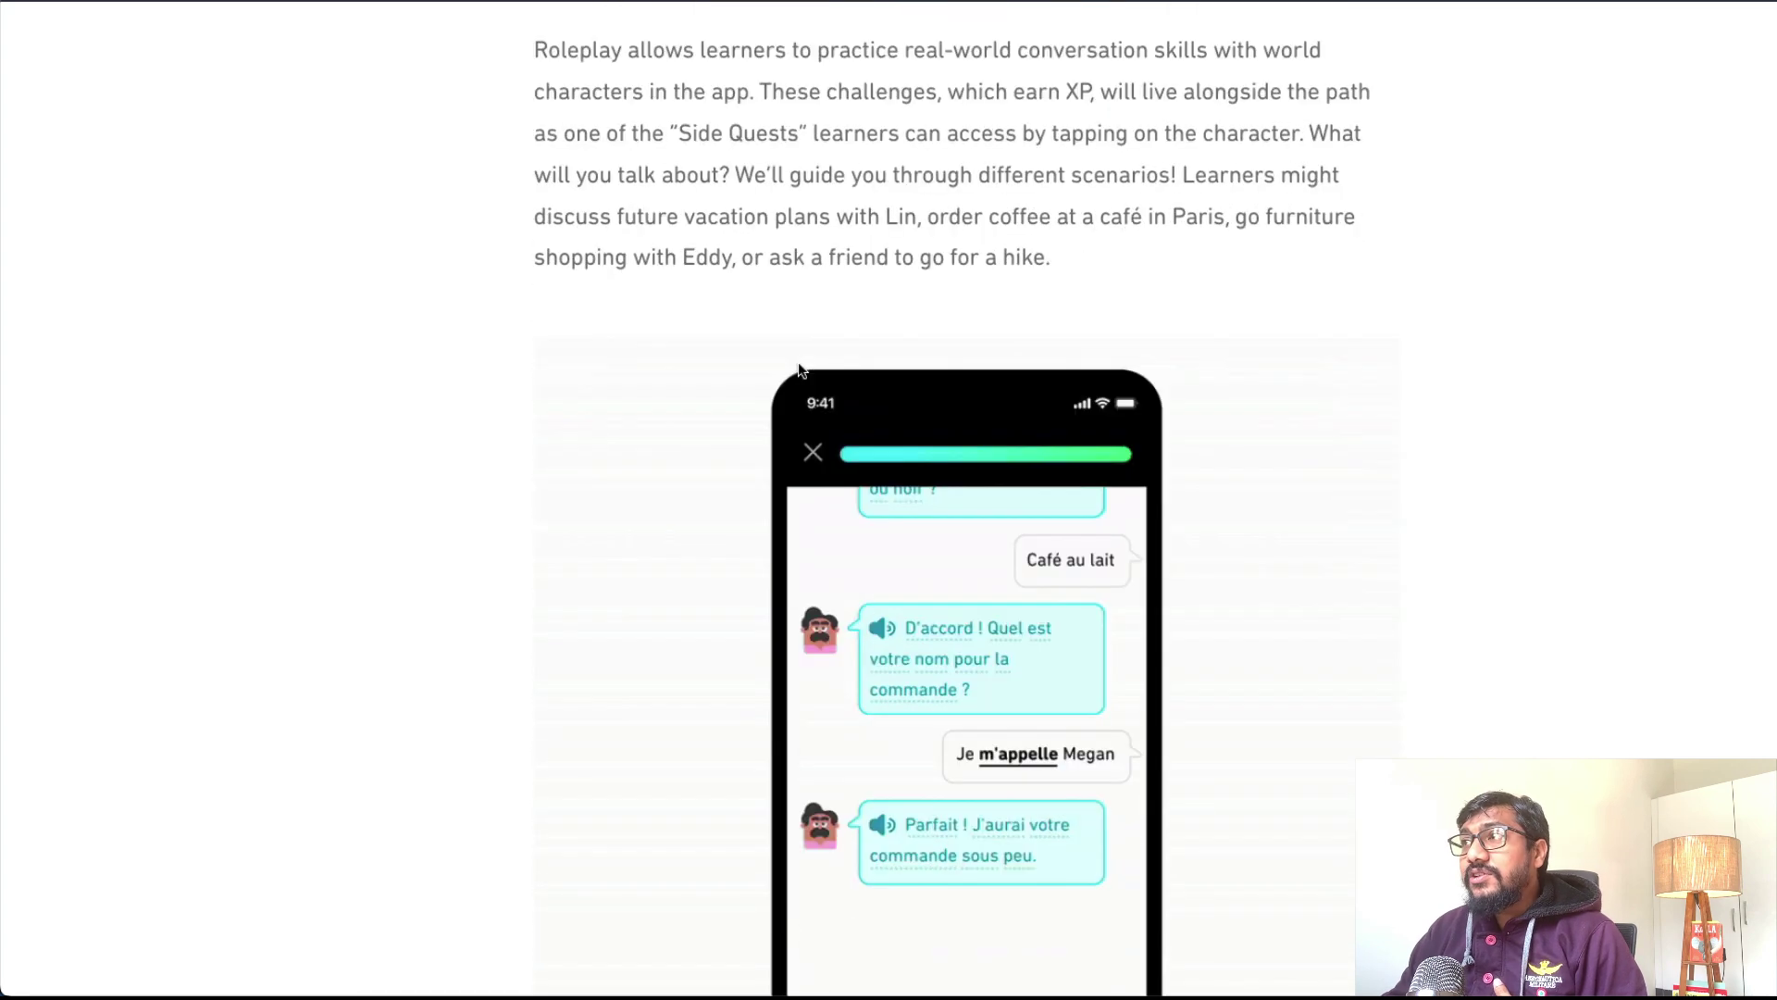
pyautogui.scroll(-2, 799, 362)
pyautogui.scroll(-1, 798, 363)
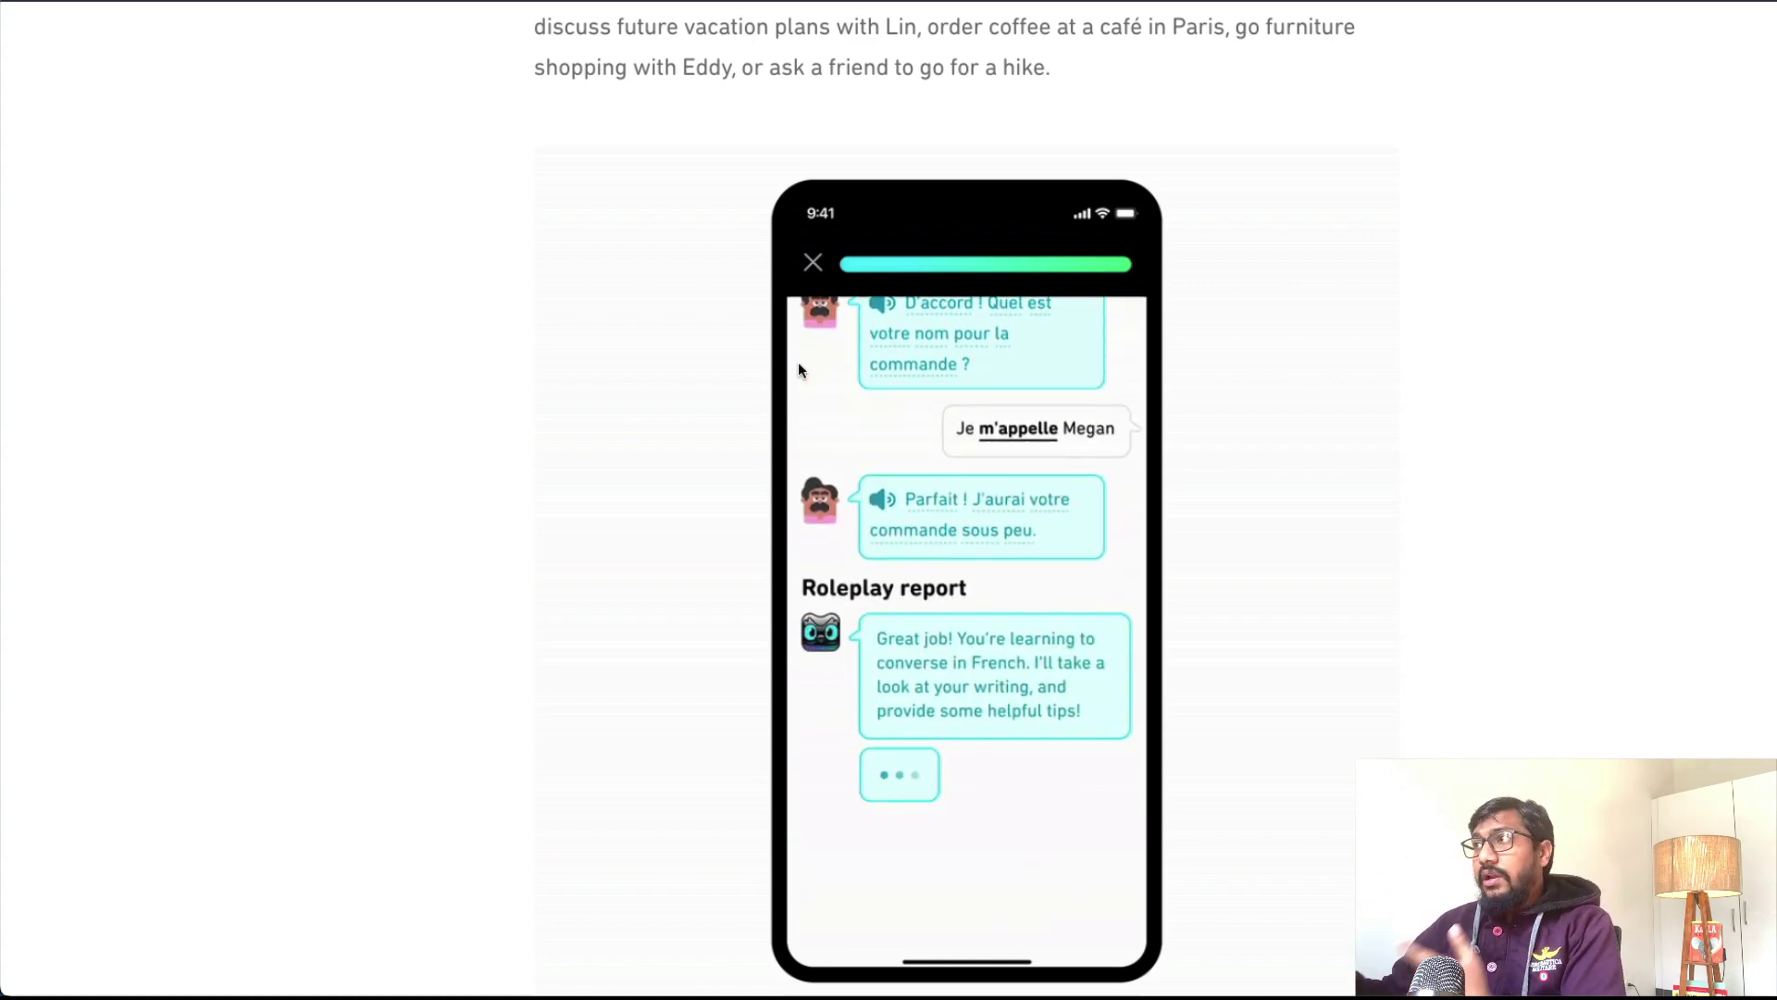
pyautogui.scroll(1, 806, 190)
pyautogui.scroll(1, 840, 199)
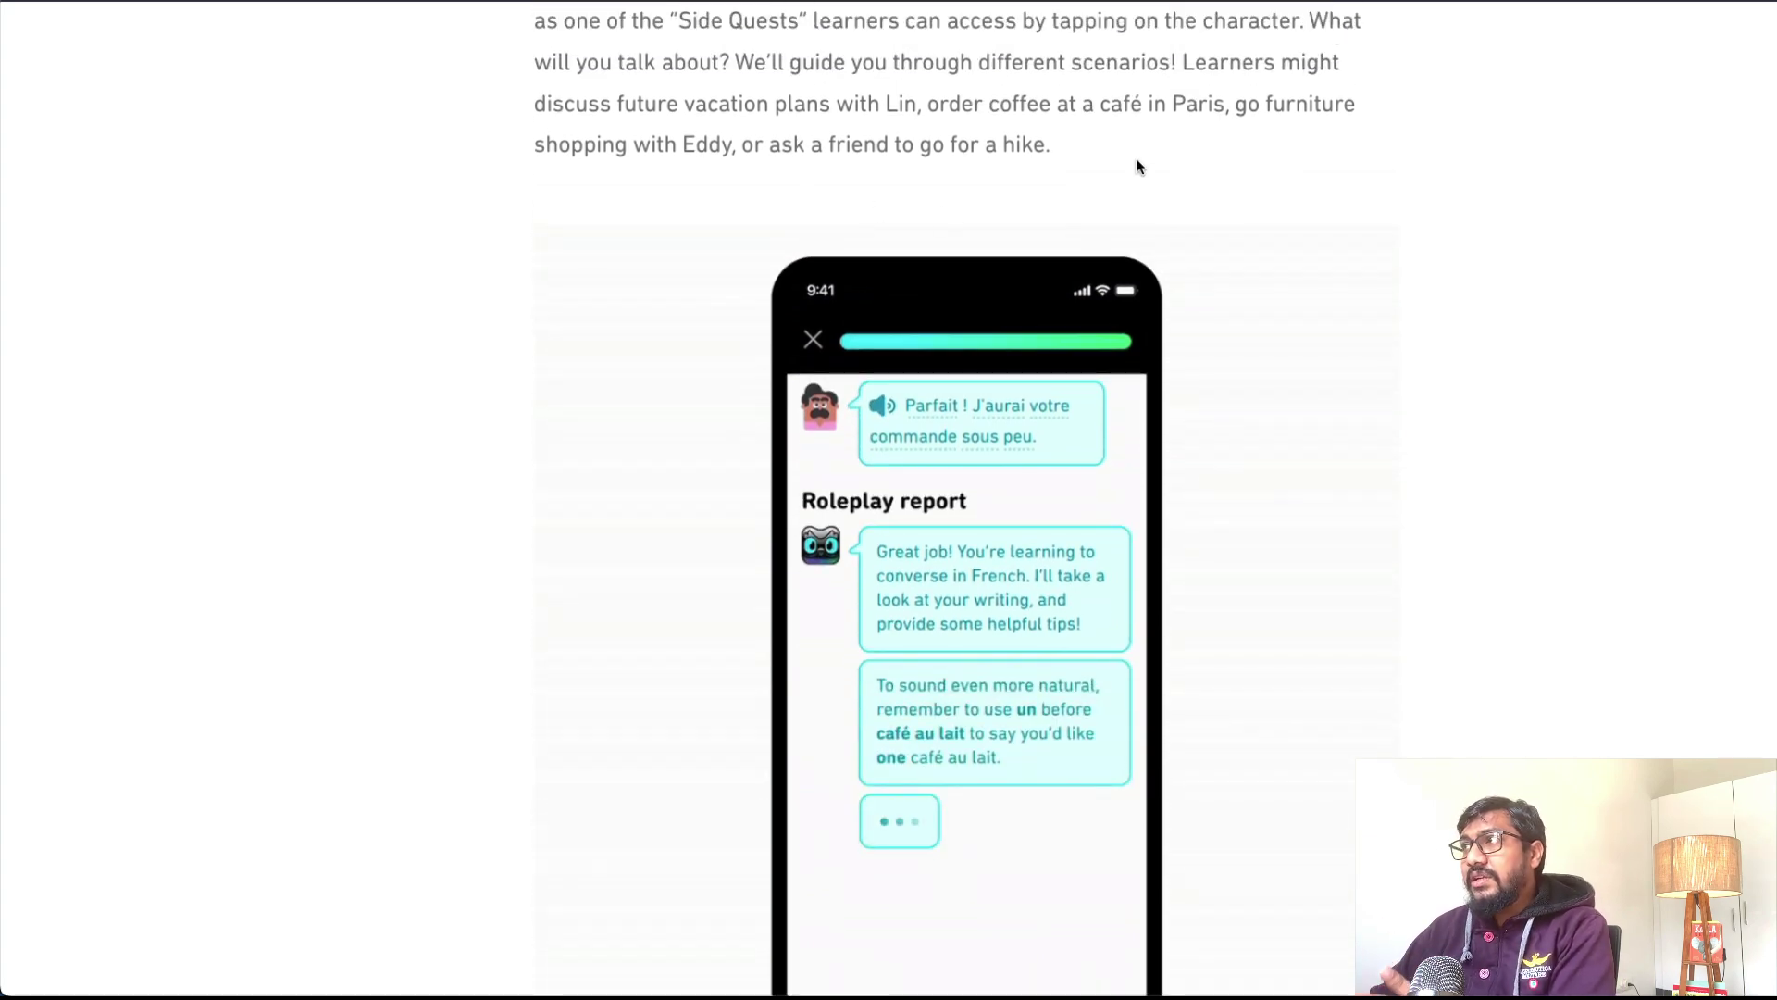
# Highlight the vacation-with-Lin and Paris café examples and the 'Are humans evaluating the content' heading
pyautogui.moveTo(612, 108); pyautogui.dragTo(904, 106)
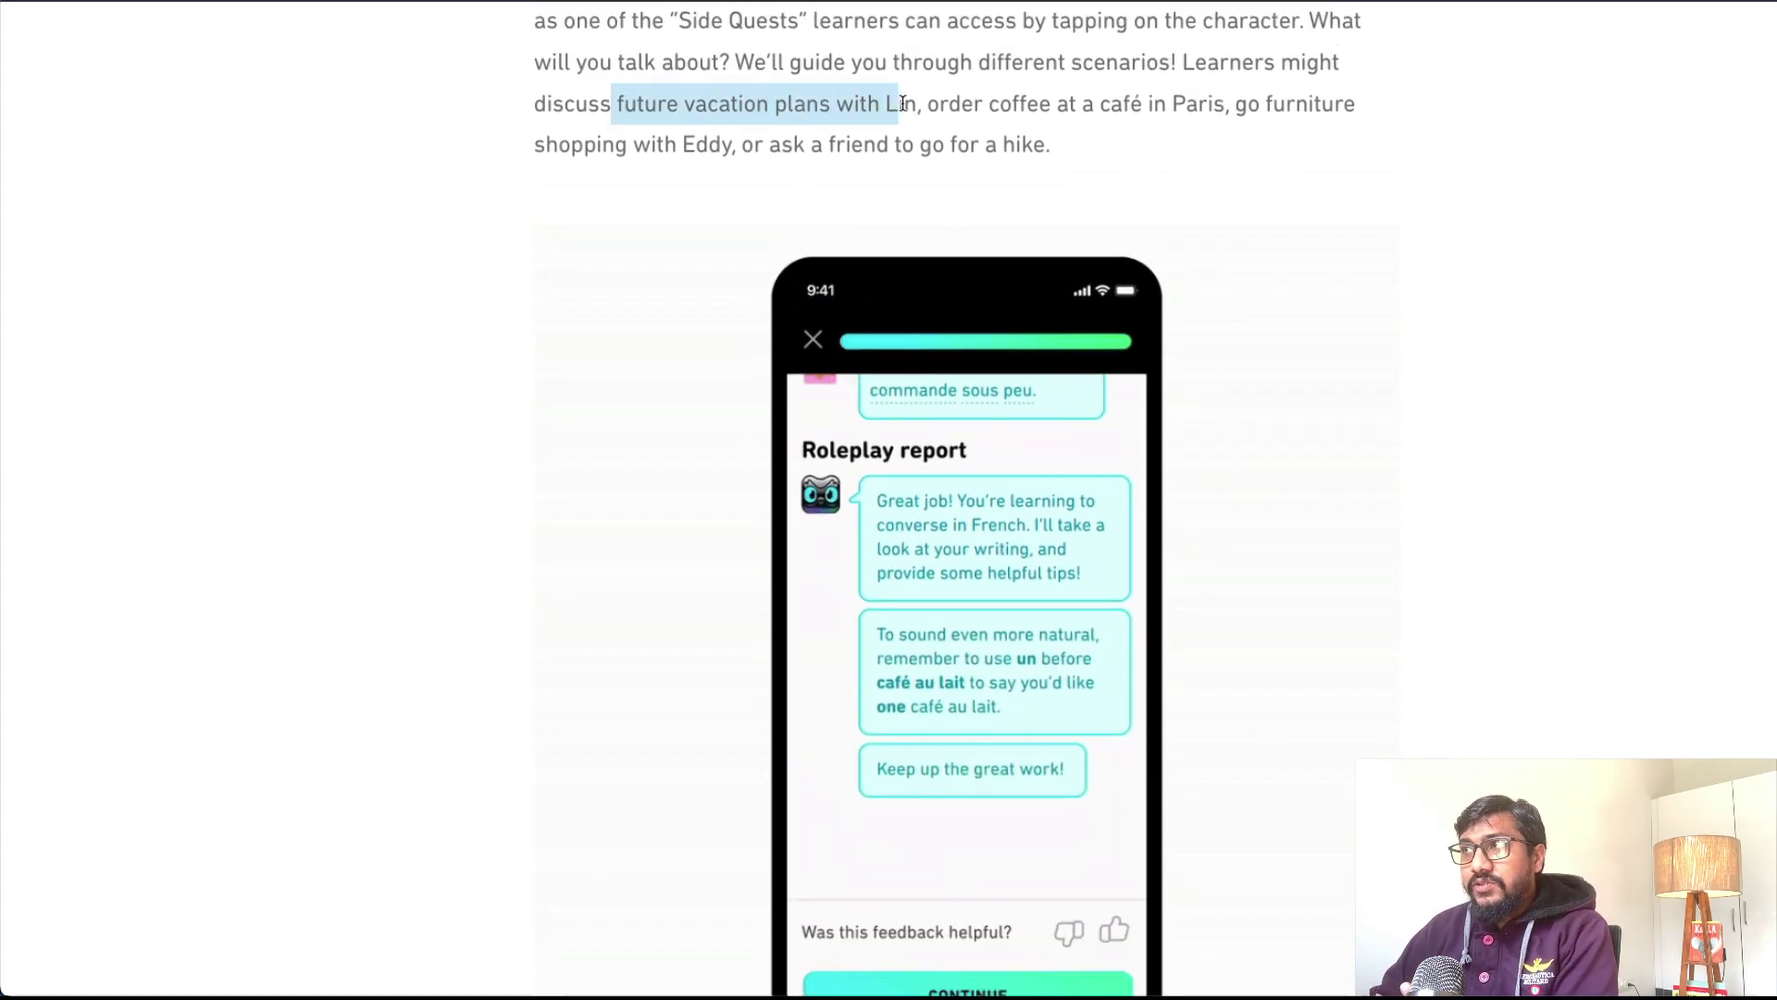
pyautogui.click(997, 105)
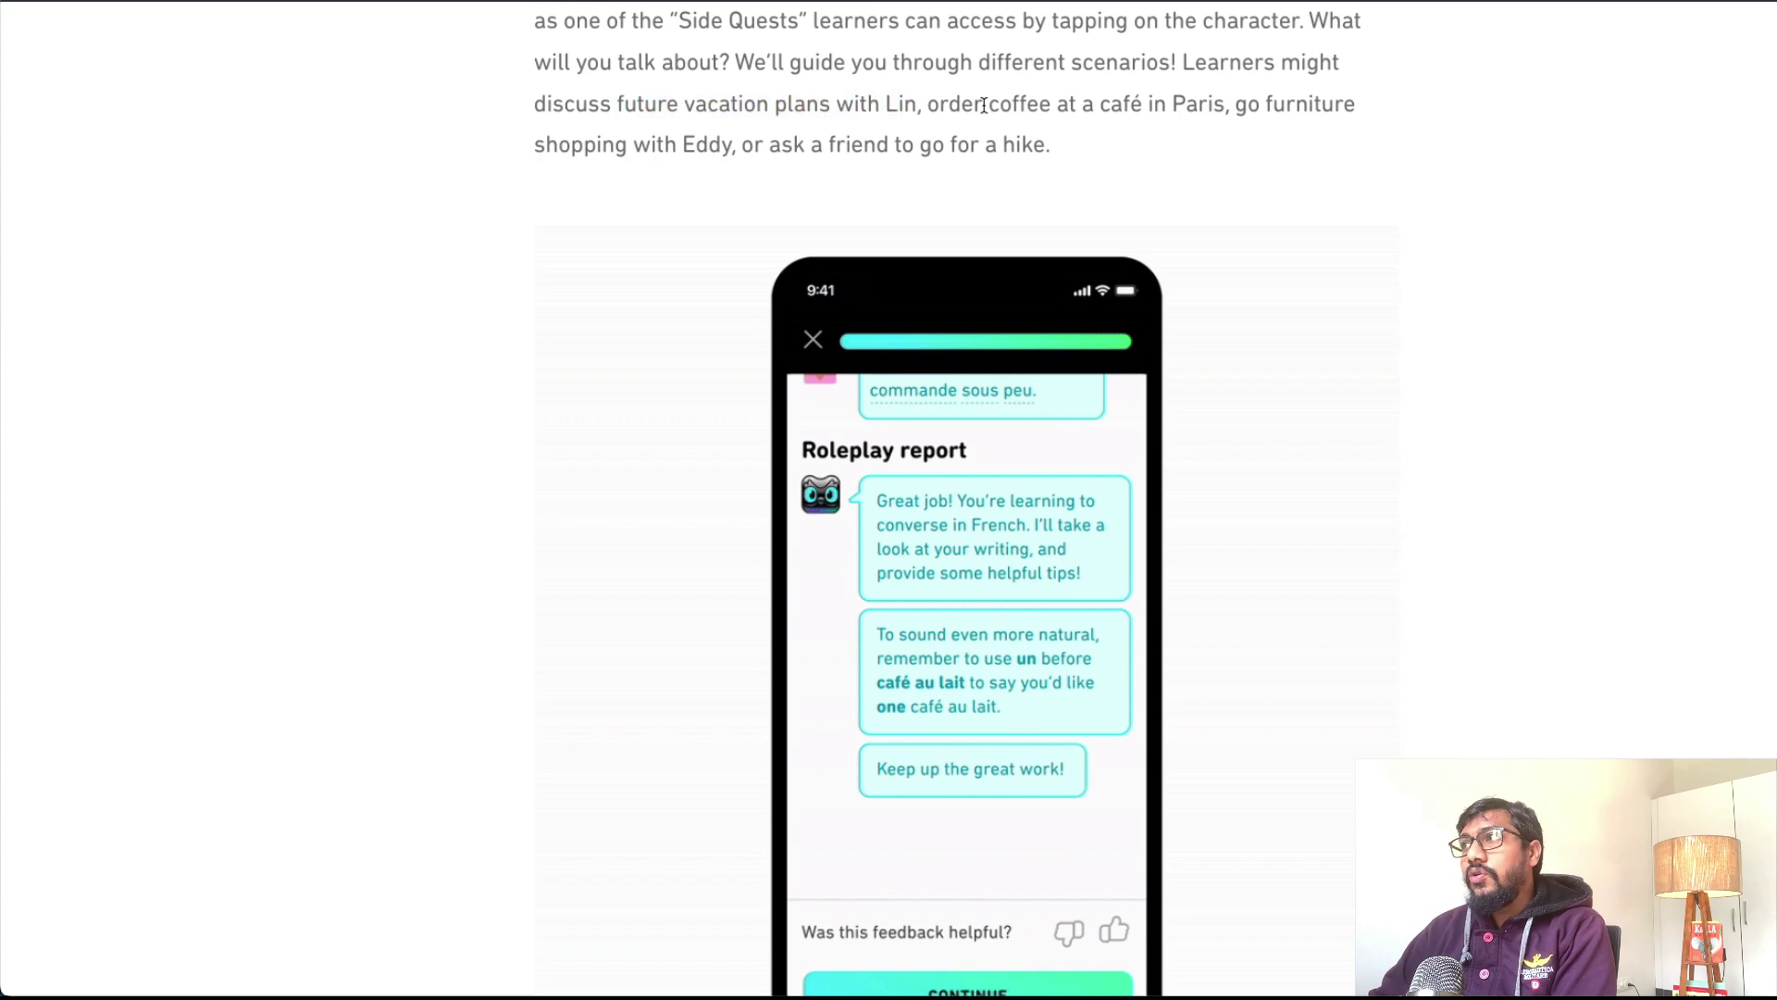
pyautogui.moveTo(949, 104)
pyautogui.mouseDown()
pyautogui.moveTo(1205, 101)
pyautogui.moveTo(1055, 145)
pyautogui.mouseUp()
pyautogui.click(1122, 149)
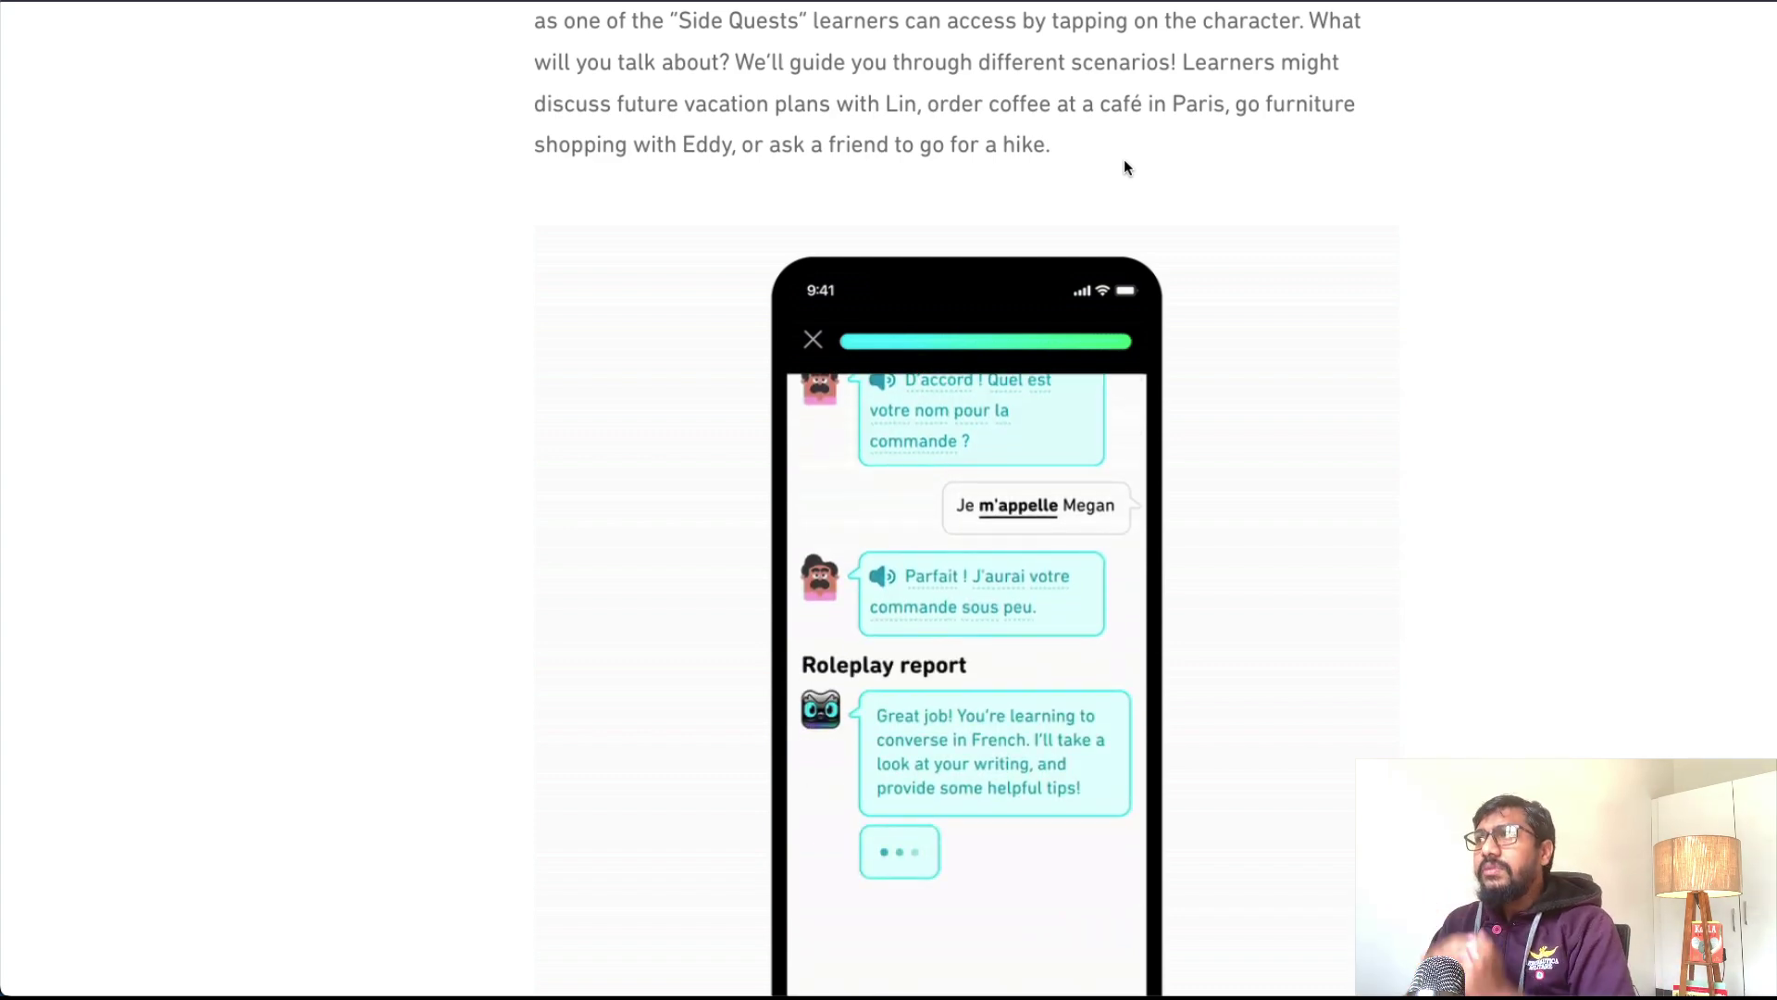
pyautogui.scroll(-8, 1123, 166)
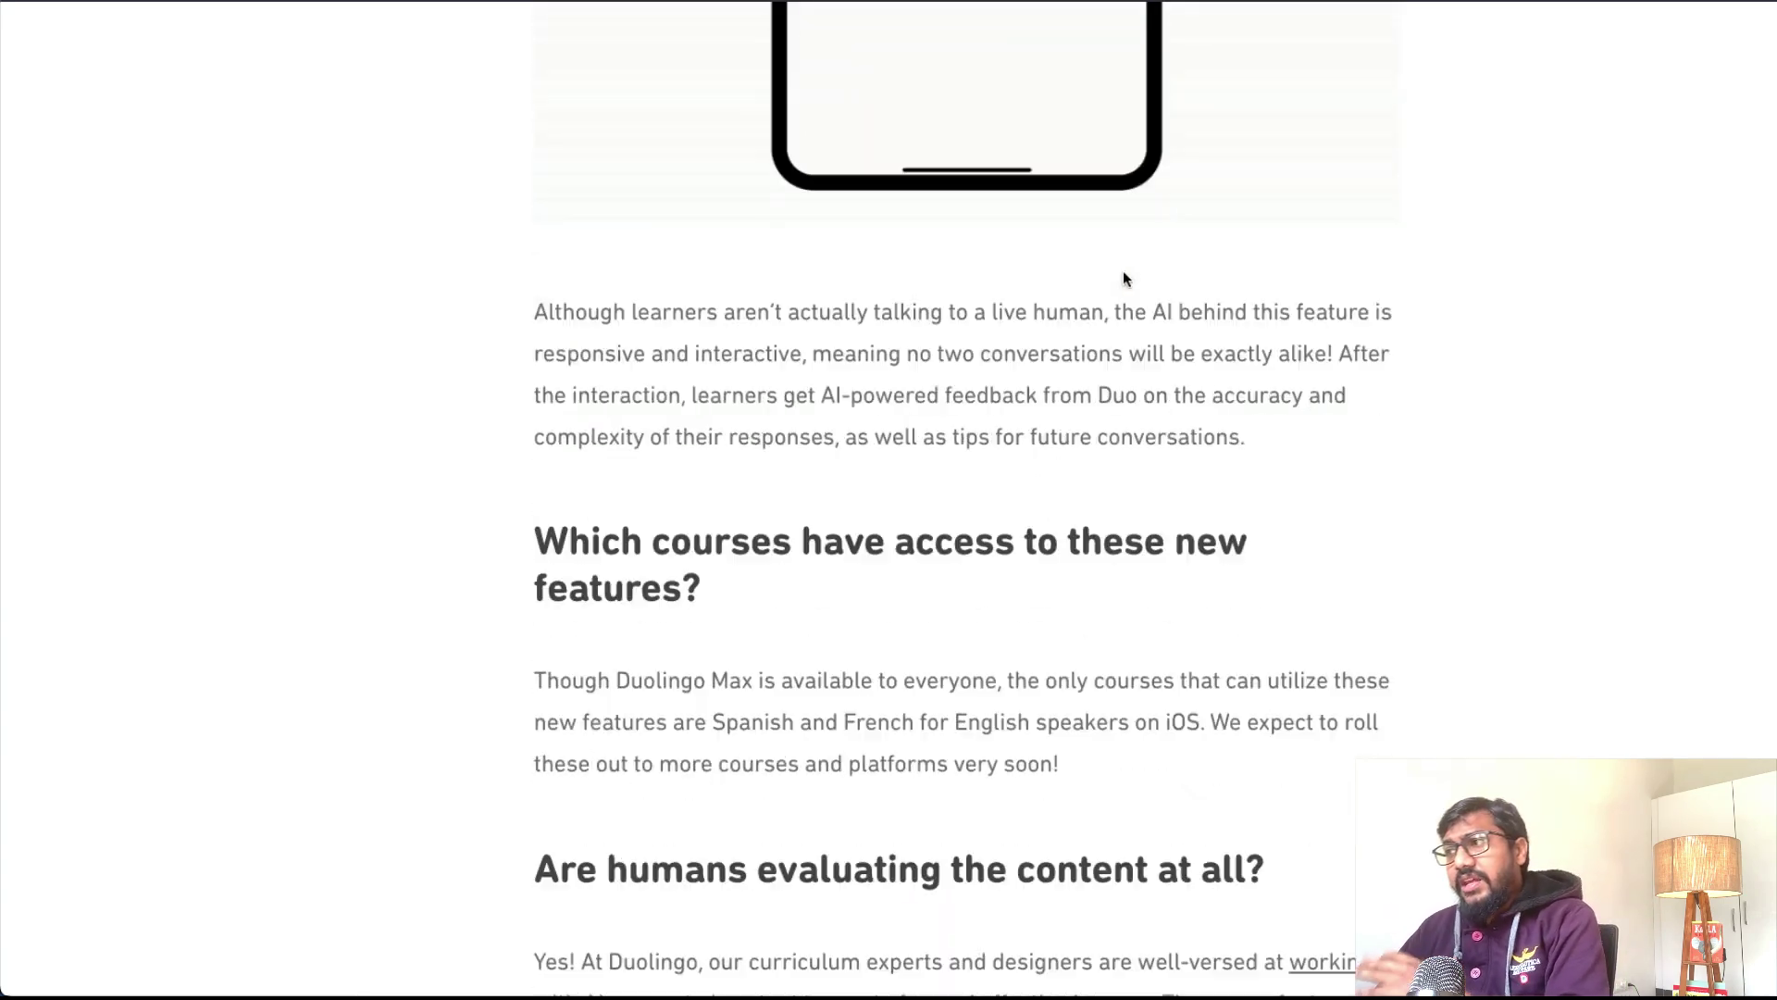
pyautogui.scroll(-3, 1125, 290)
pyautogui.scroll(3, 1126, 290)
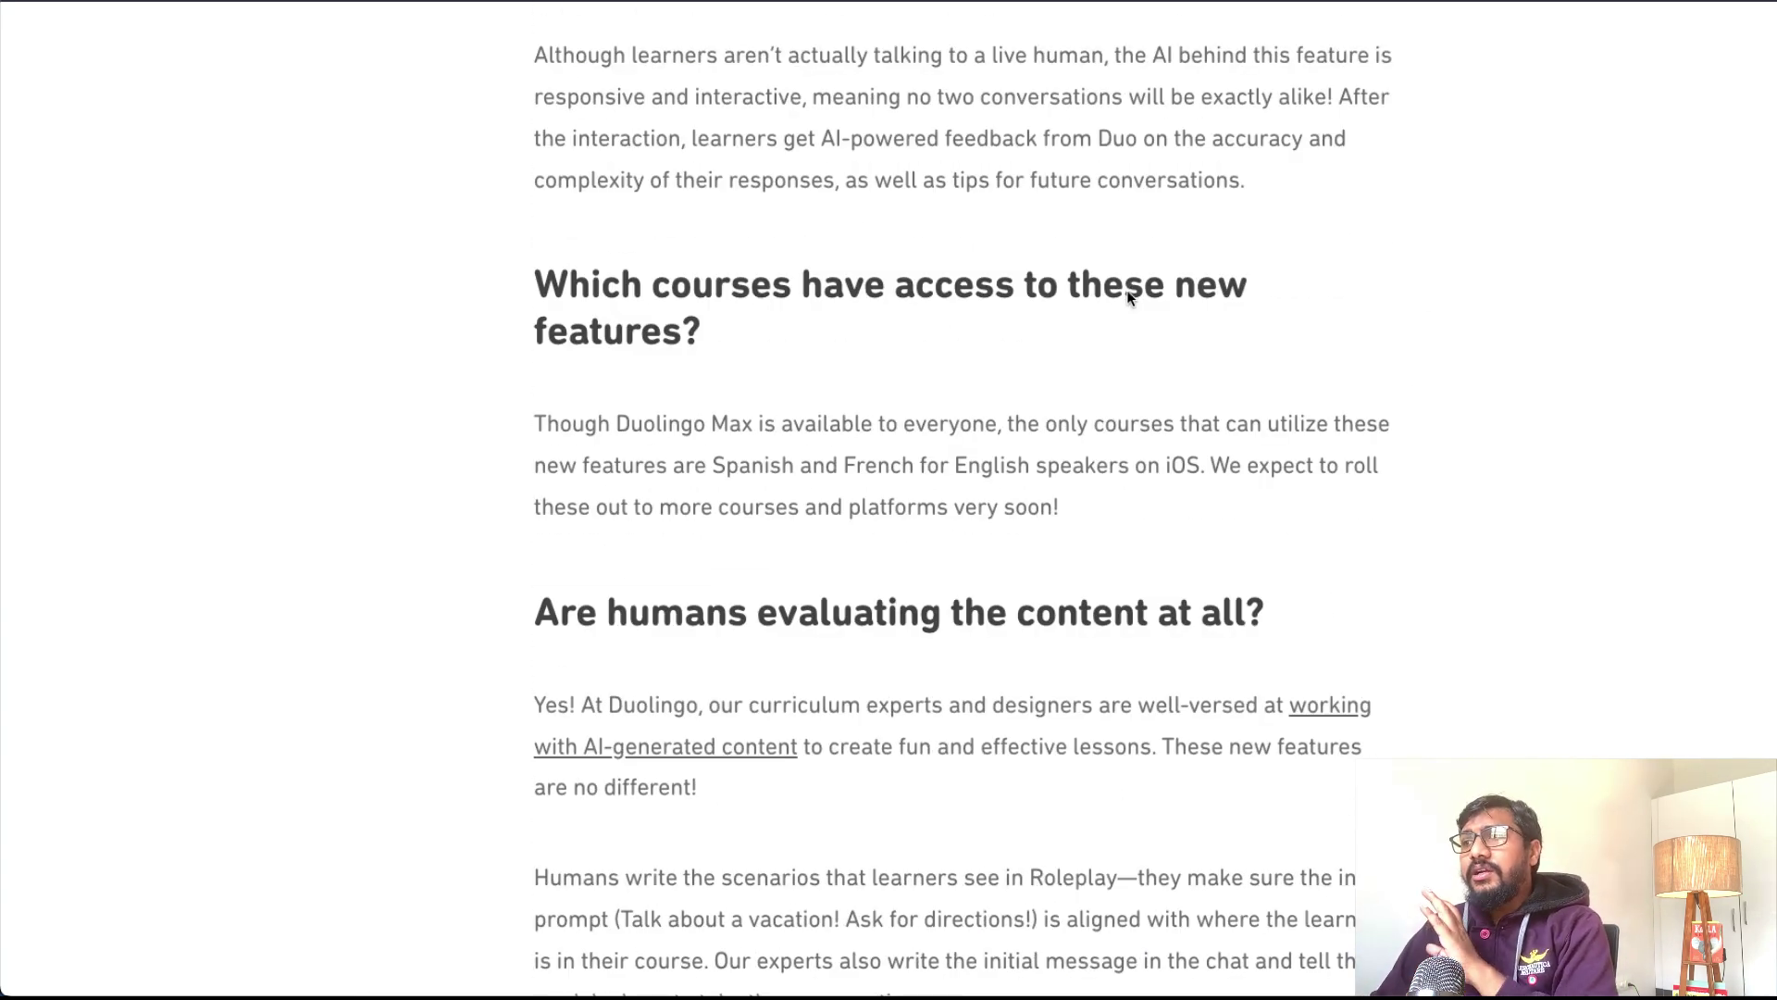
pyautogui.scroll(-2, 1126, 309)
pyautogui.scroll(-2, 1126, 310)
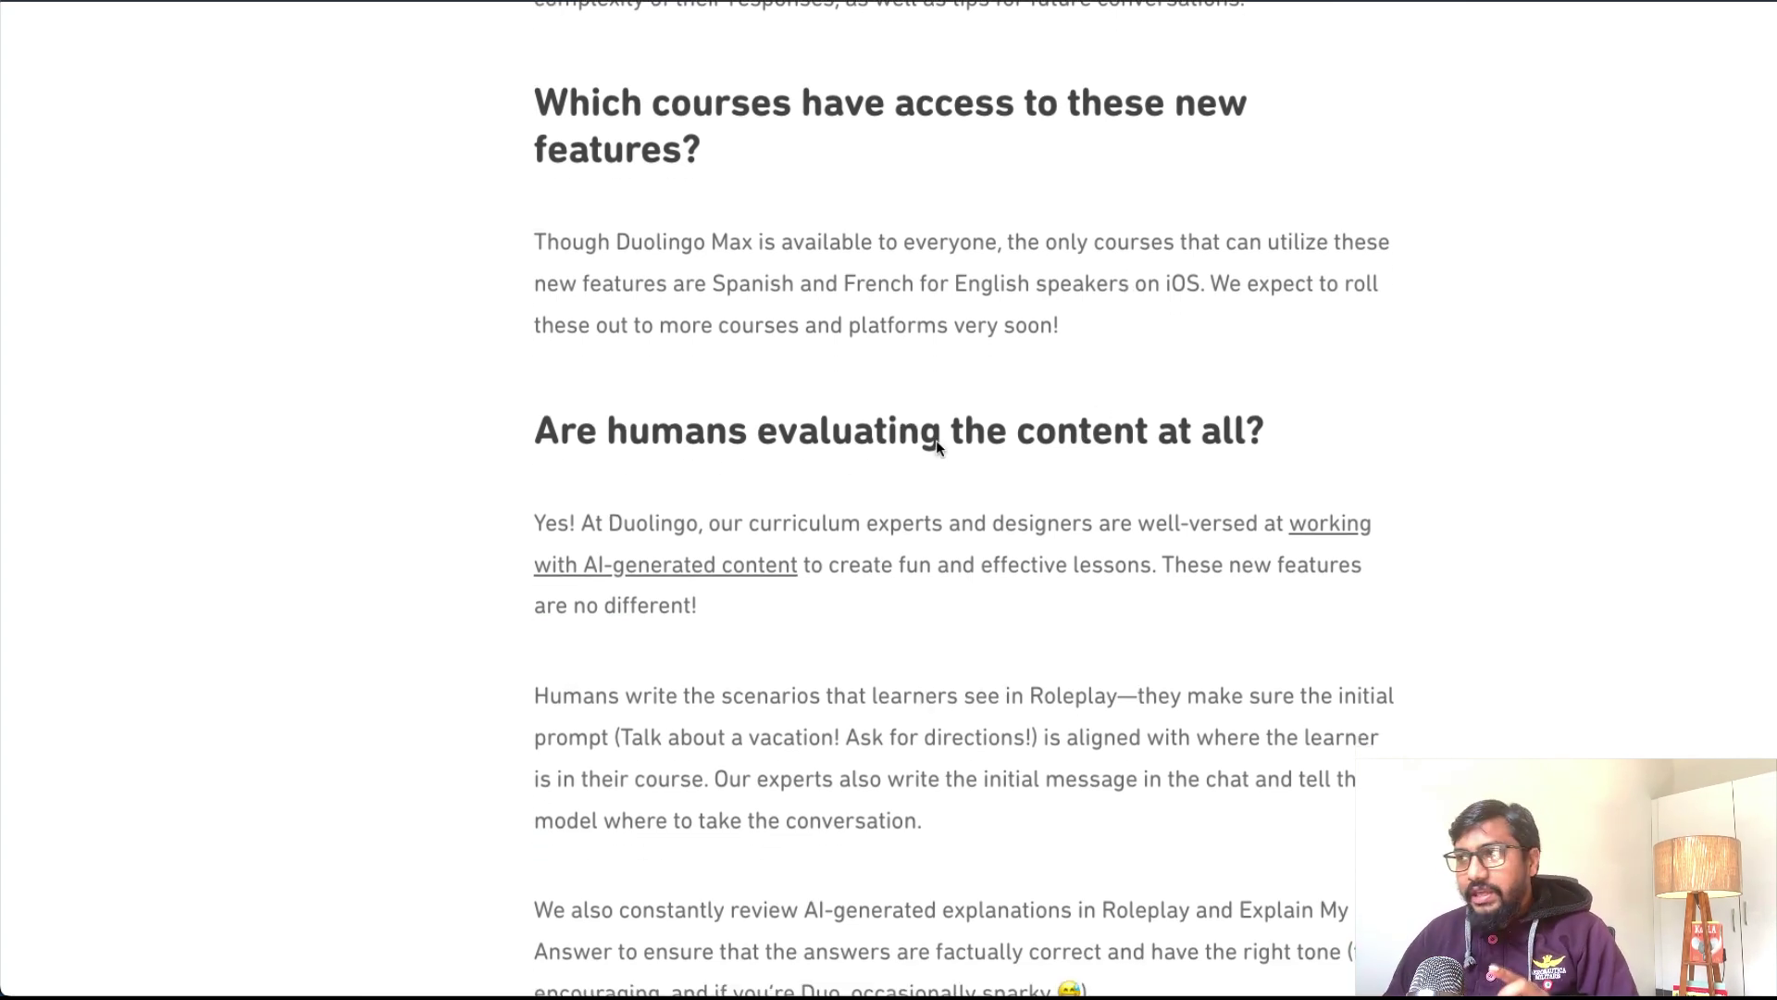
pyautogui.moveTo(531, 430); pyautogui.dragTo(1291, 446)
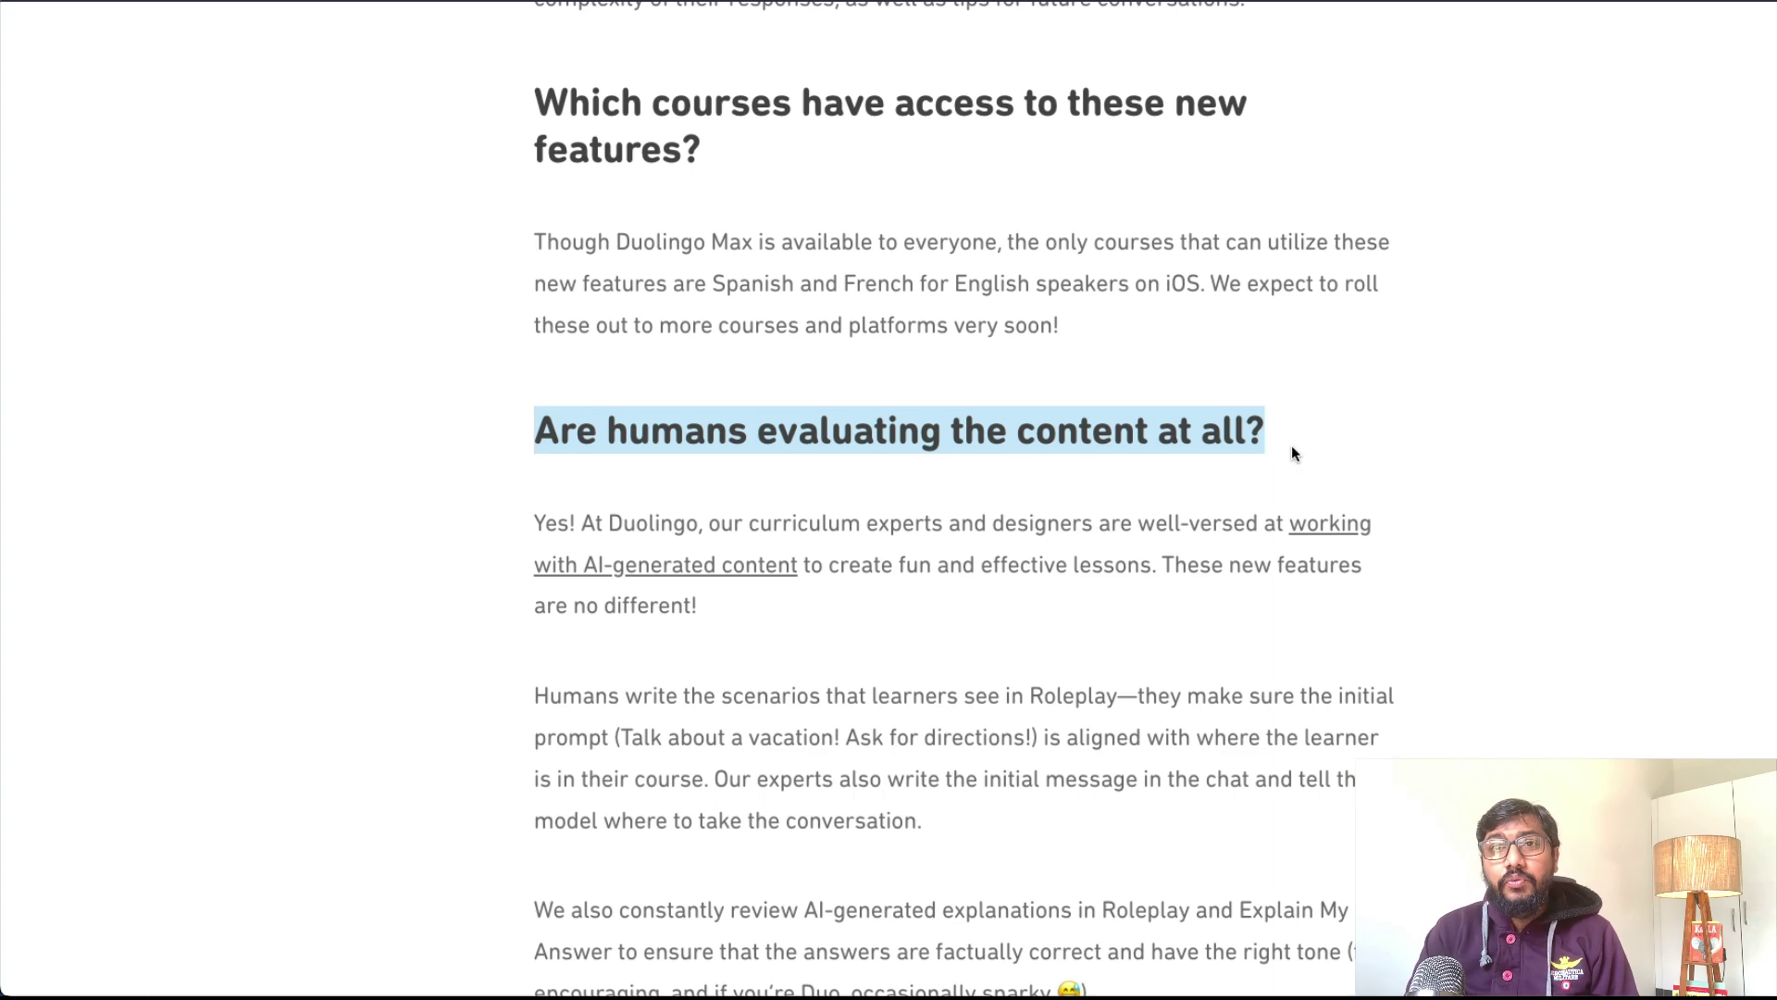
pyautogui.click(1021, 660)
pyautogui.scroll(-3, 1021, 660)
pyautogui.scroll(-3, 1021, 660)
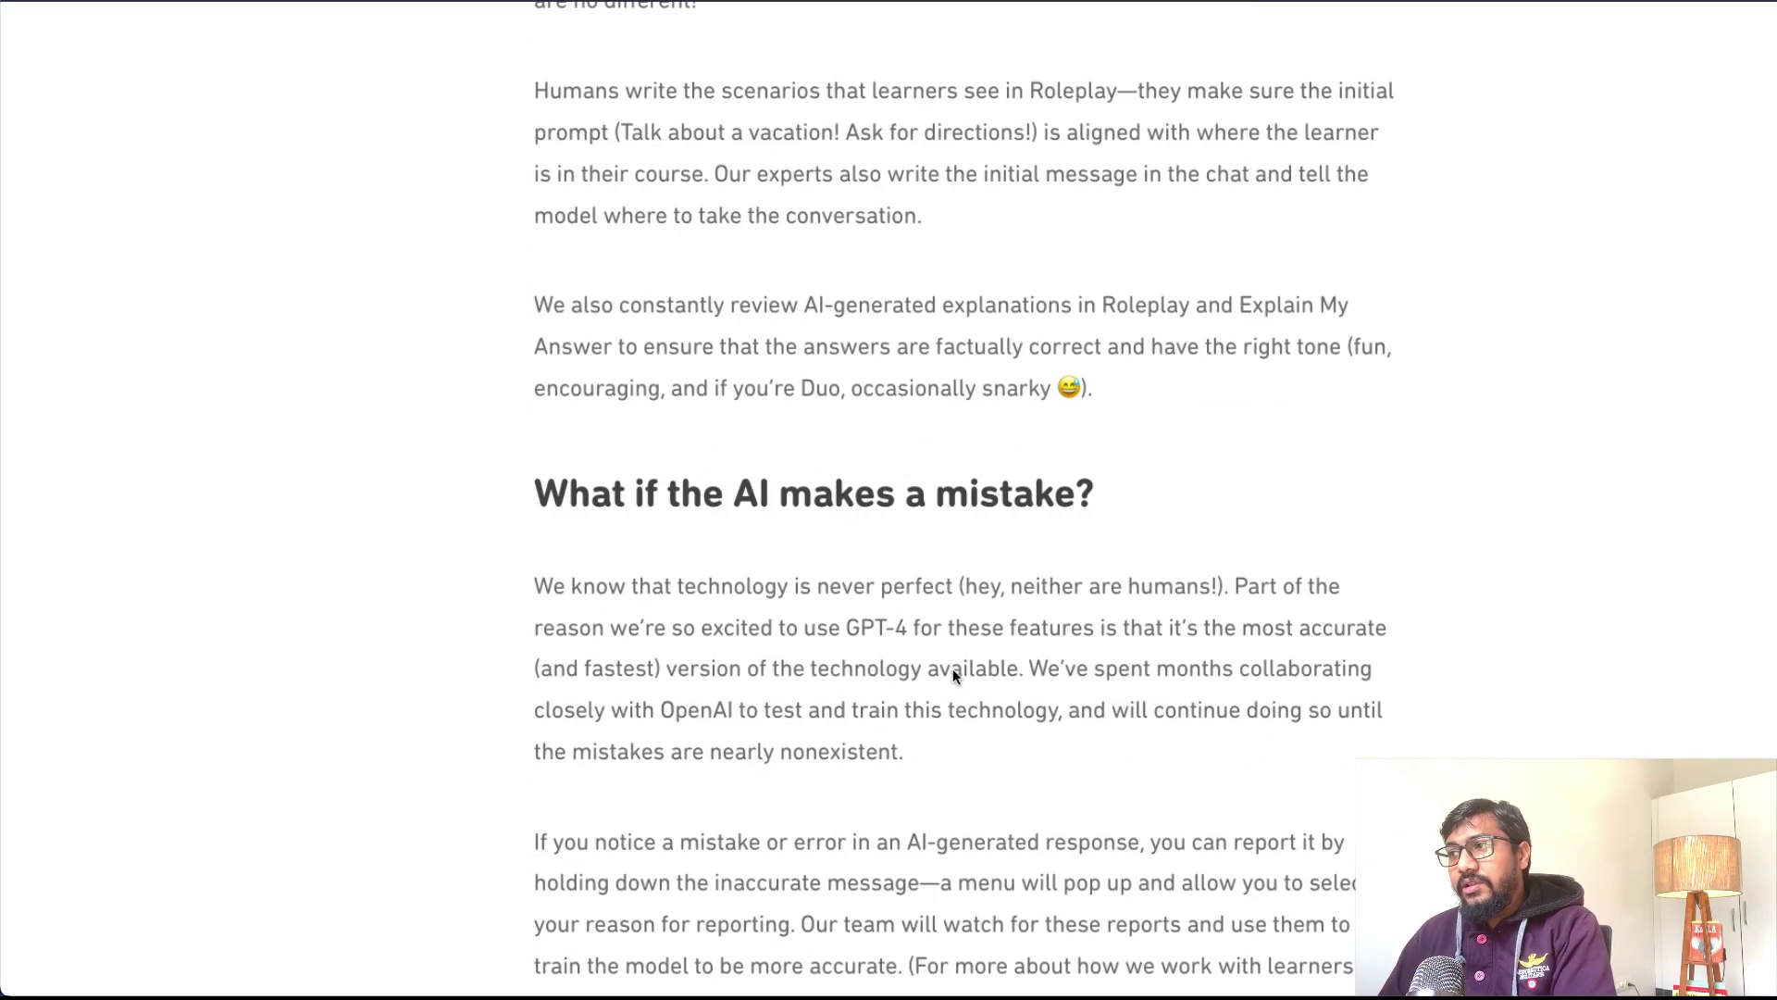
pyautogui.scroll(-3, 952, 667)
pyautogui.scroll(-1, 952, 669)
pyautogui.scroll(-3, 952, 676)
pyautogui.scroll(-3, 954, 676)
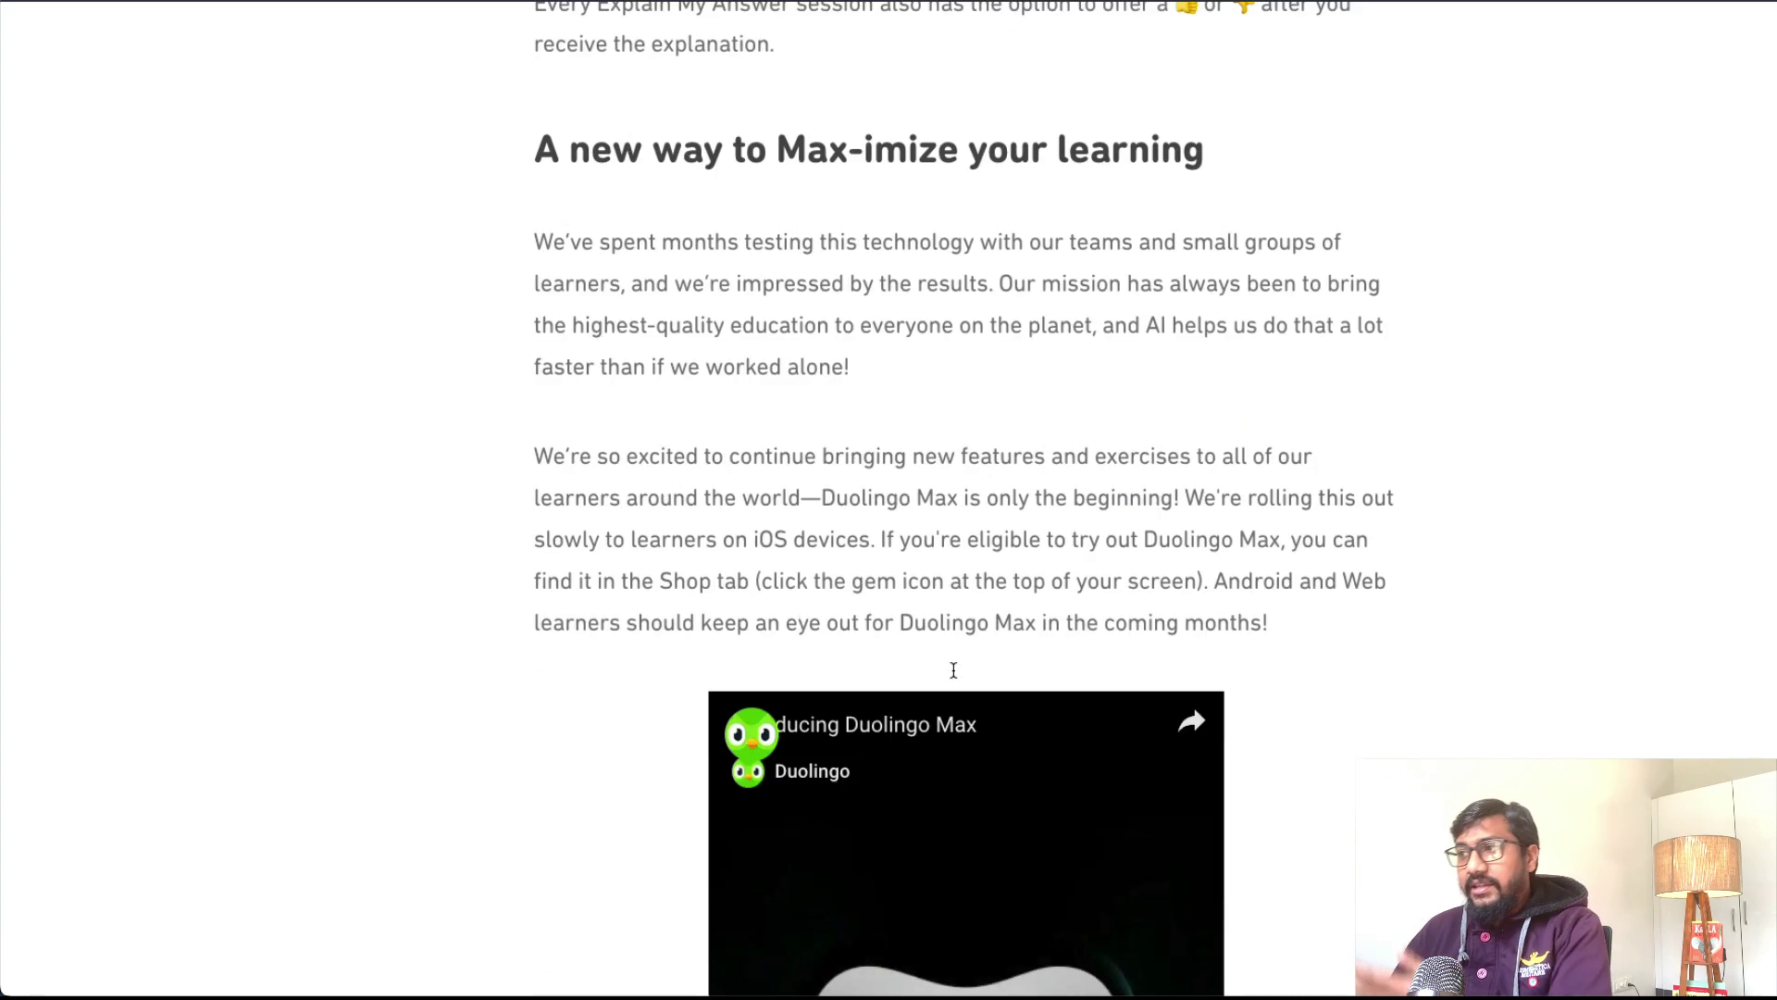
pyautogui.scroll(-1, 952, 676)
pyautogui.scroll(-2, 952, 672)
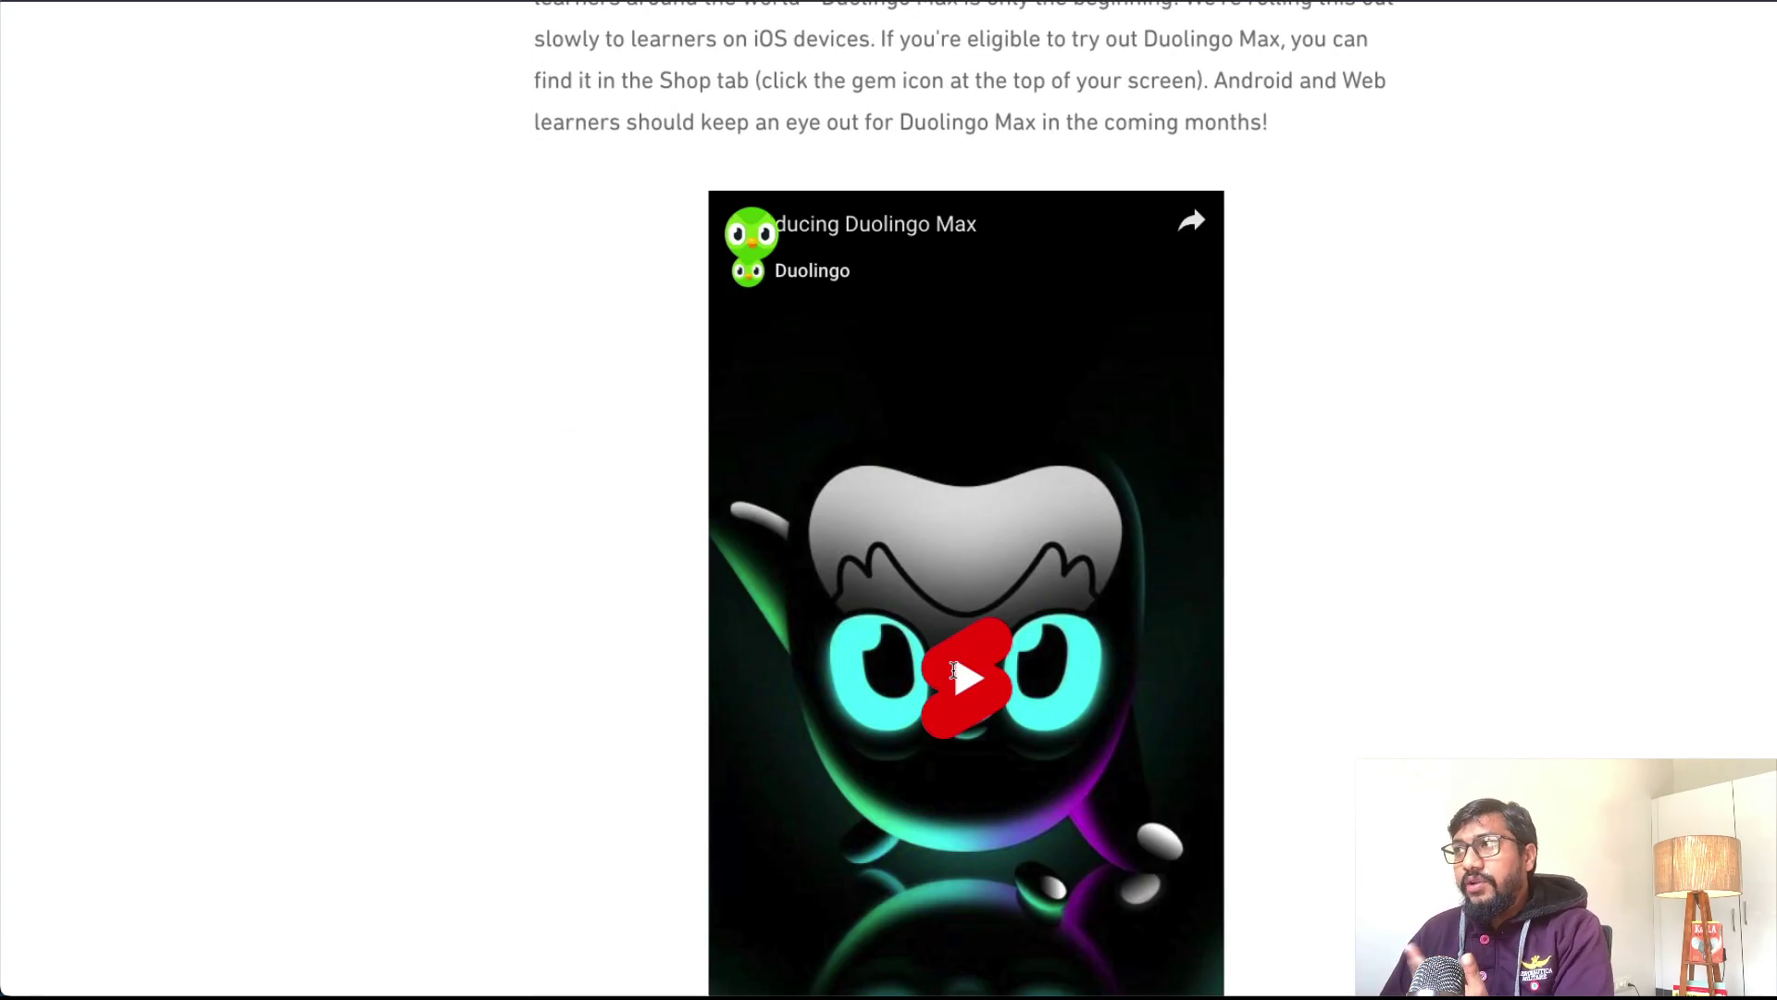
pyautogui.scroll(-2, 953, 672)
pyautogui.scroll(-3, 955, 677)
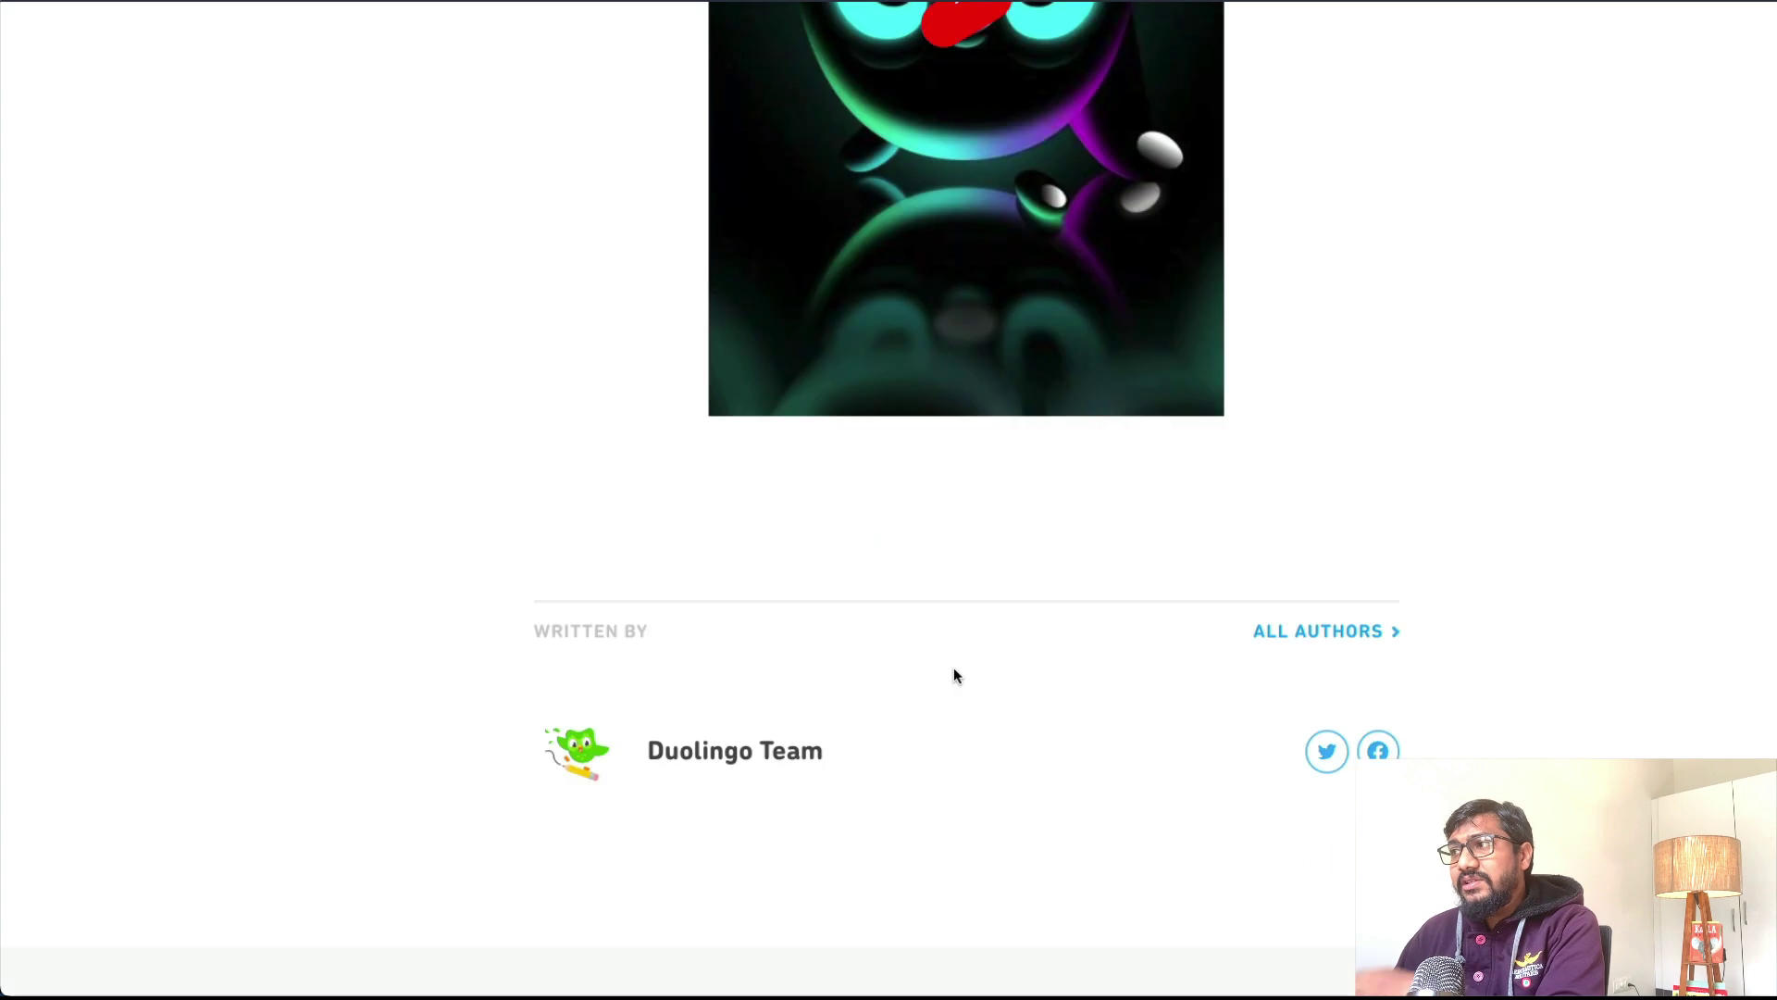
pyautogui.scroll(12, 954, 668)
pyautogui.scroll(12, 953, 669)
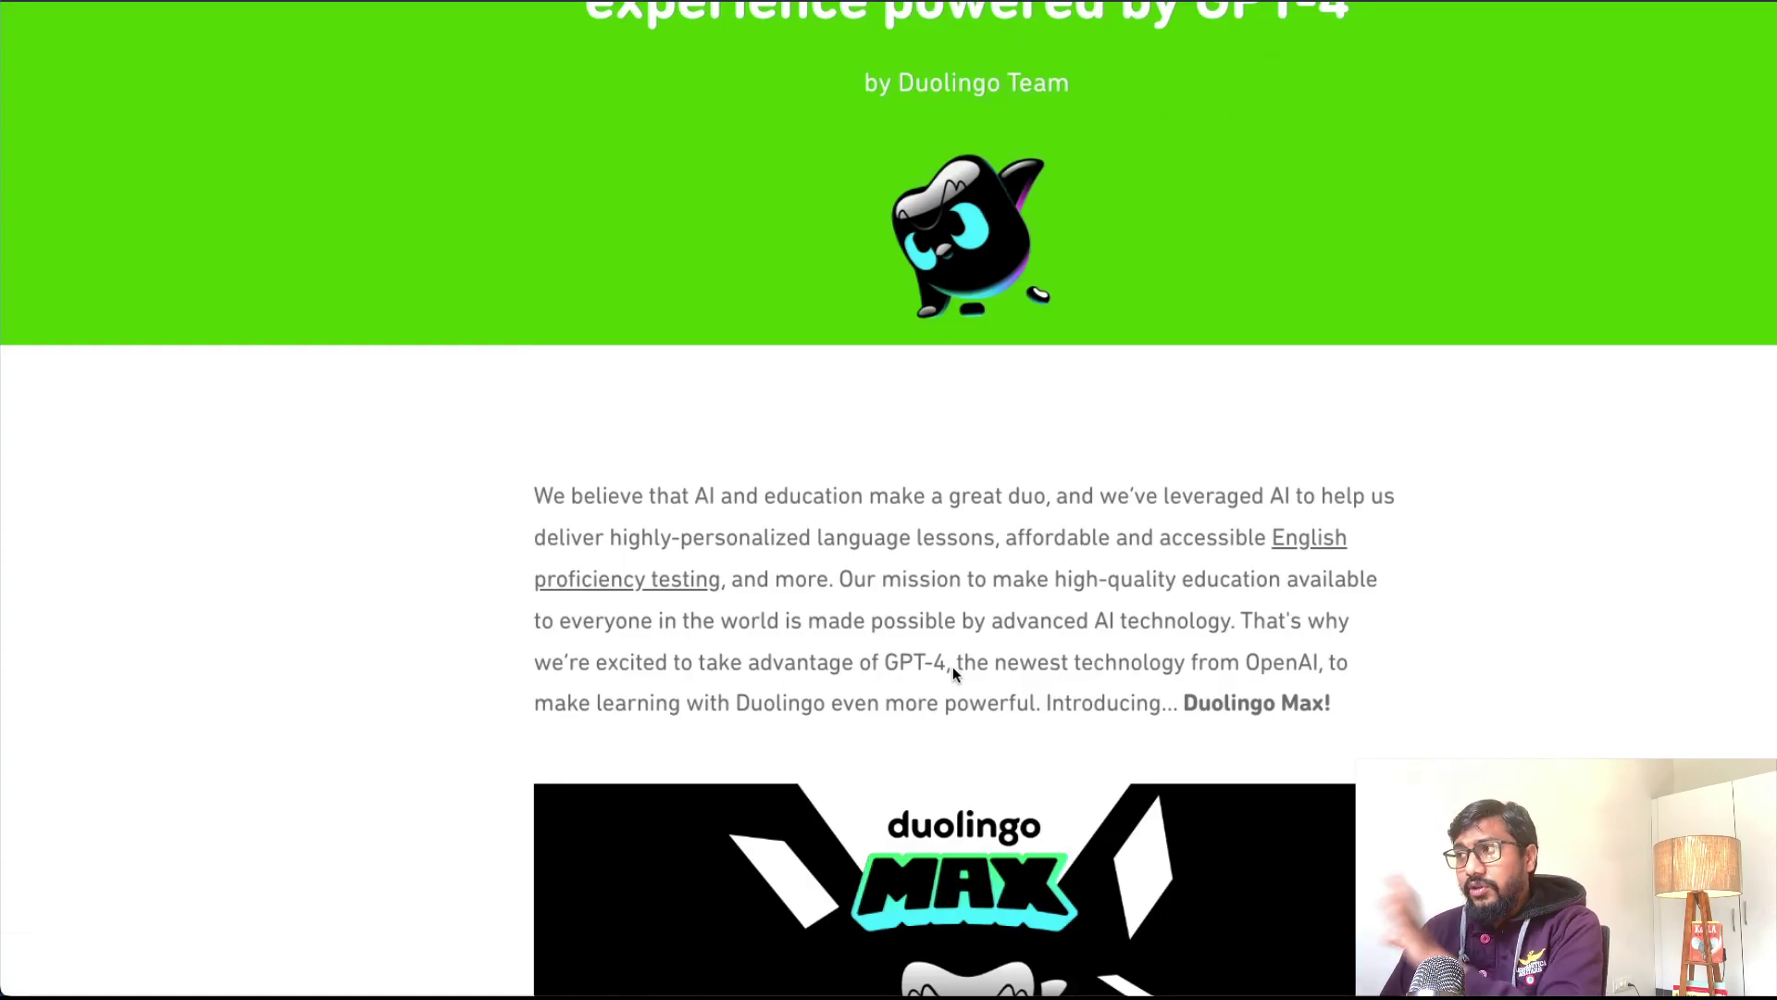
pyautogui.scroll(1, 952, 672)
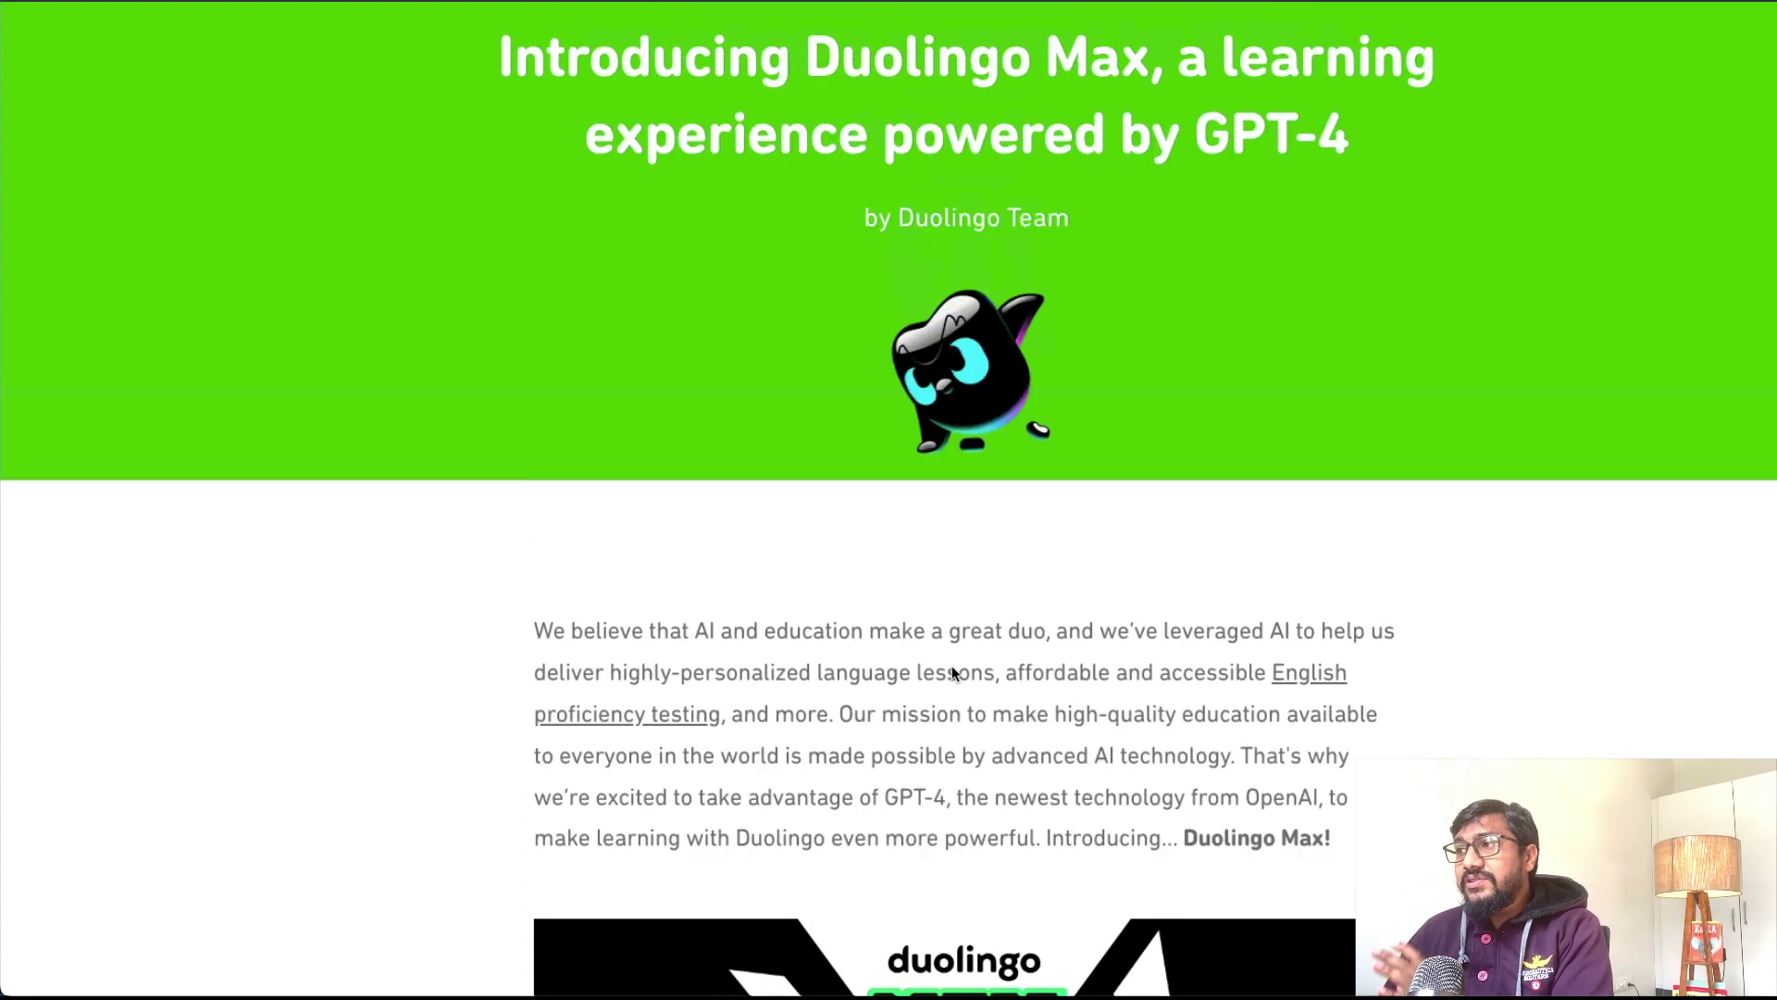
pyautogui.scroll(1, 953, 672)
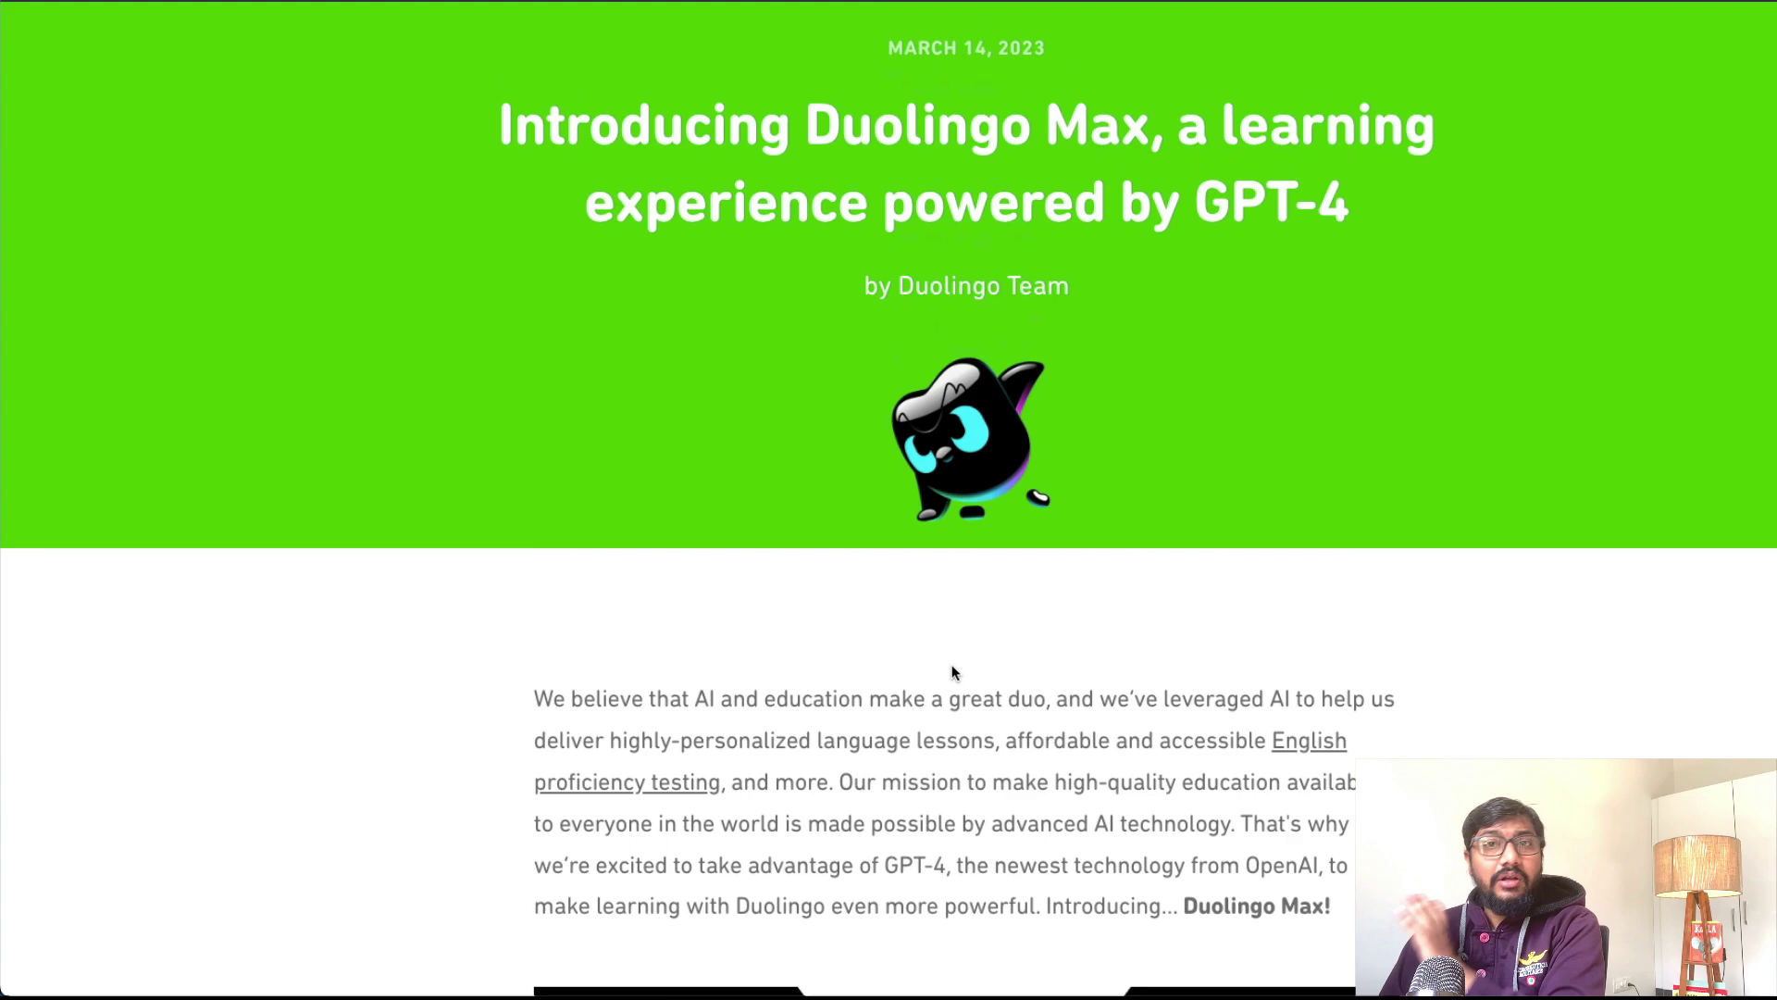
# Switch to the Khan Academy tab with the March 14, 2023 GPT-4 post
pyautogui.hotkey('ctrl', 'Tab')
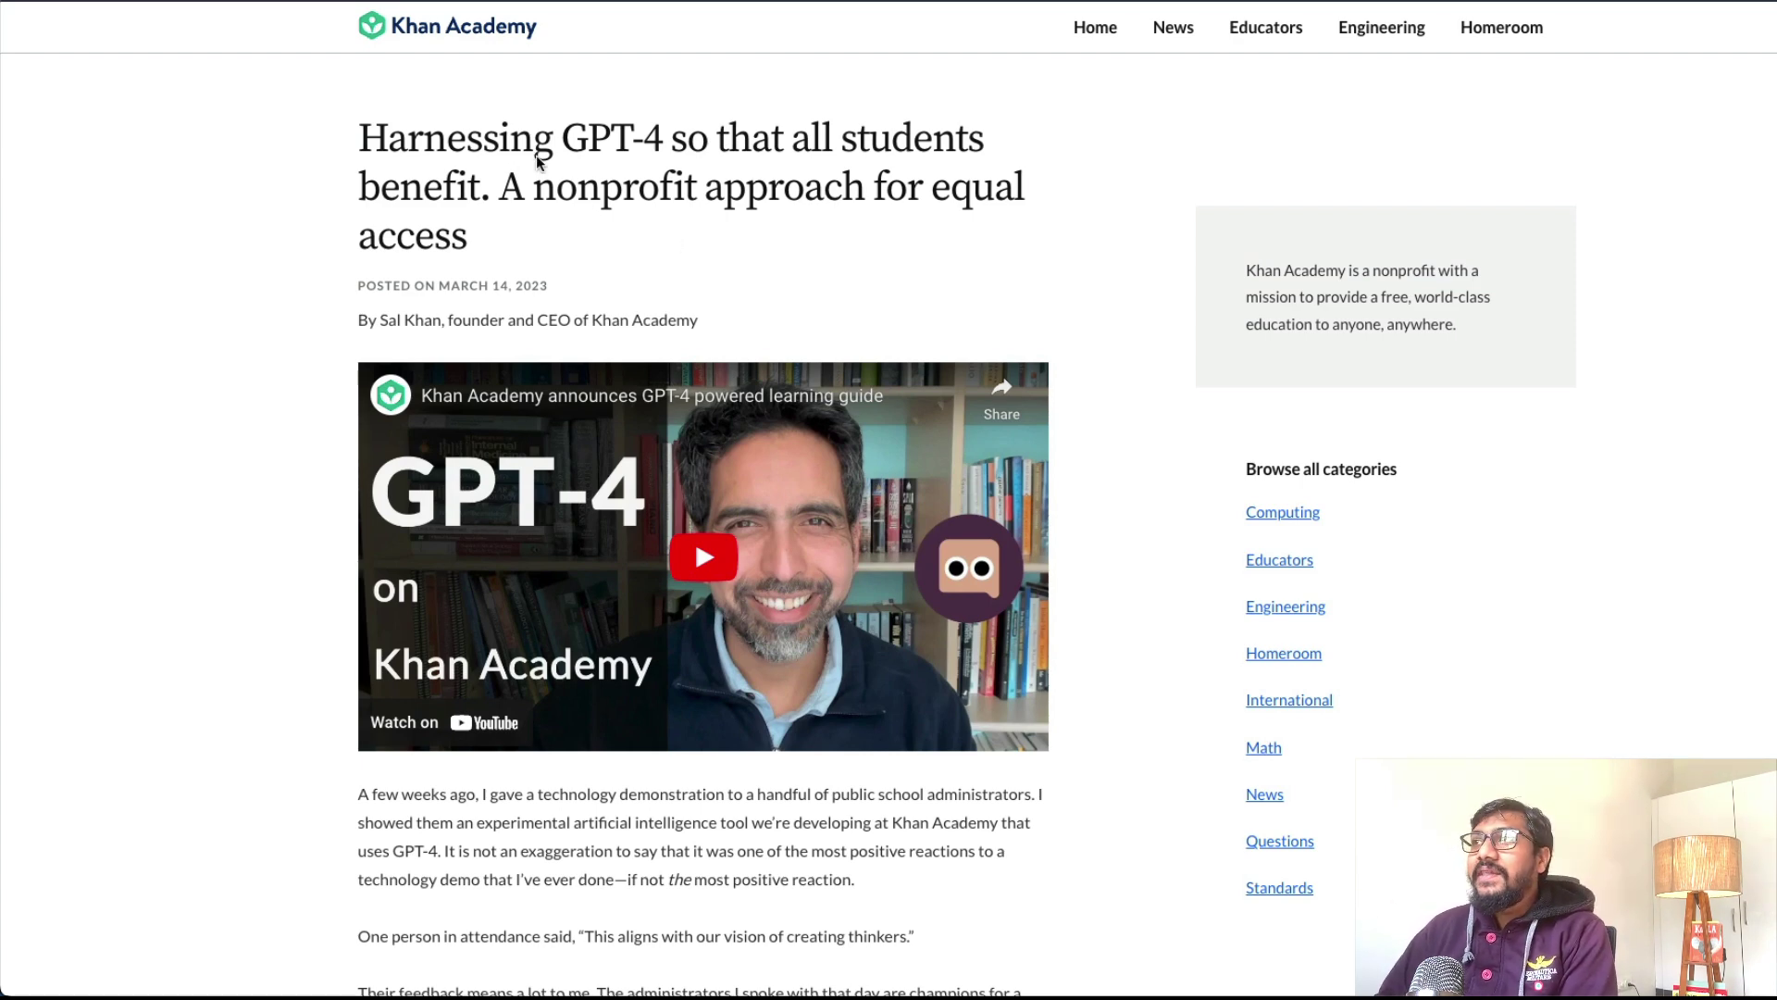
pyautogui.moveTo(564, 139); pyautogui.dragTo(1006, 223)
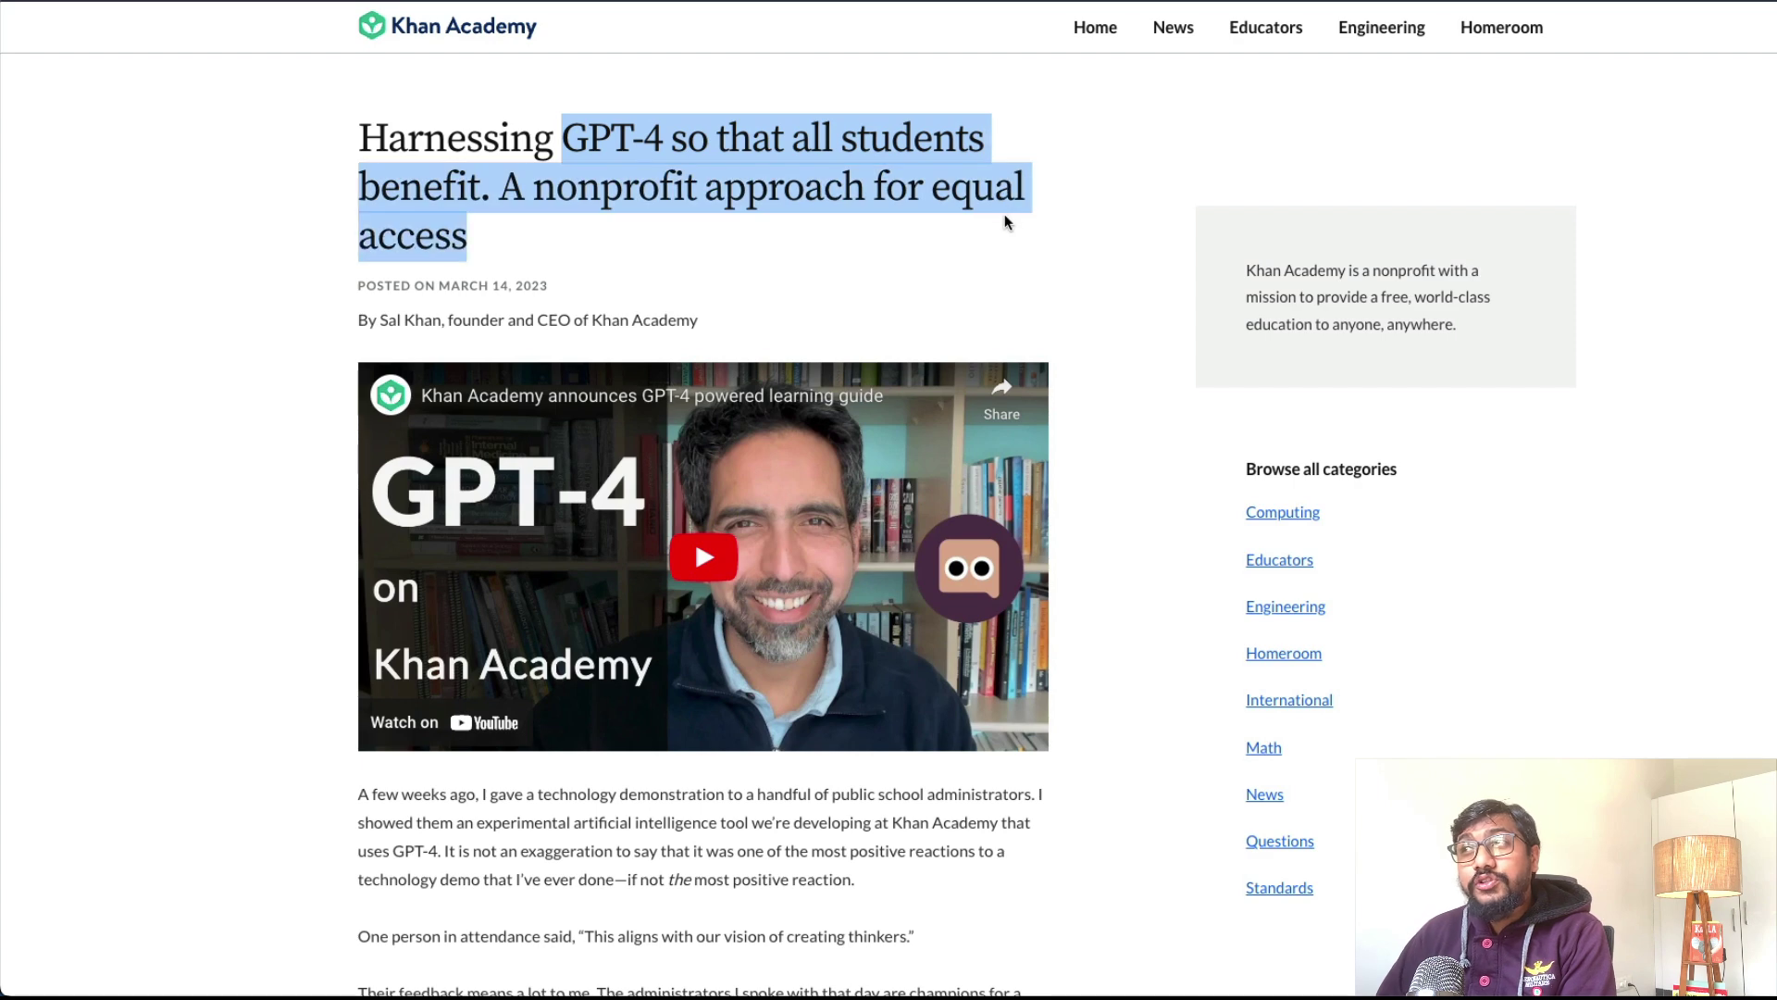
pyautogui.click(921, 234)
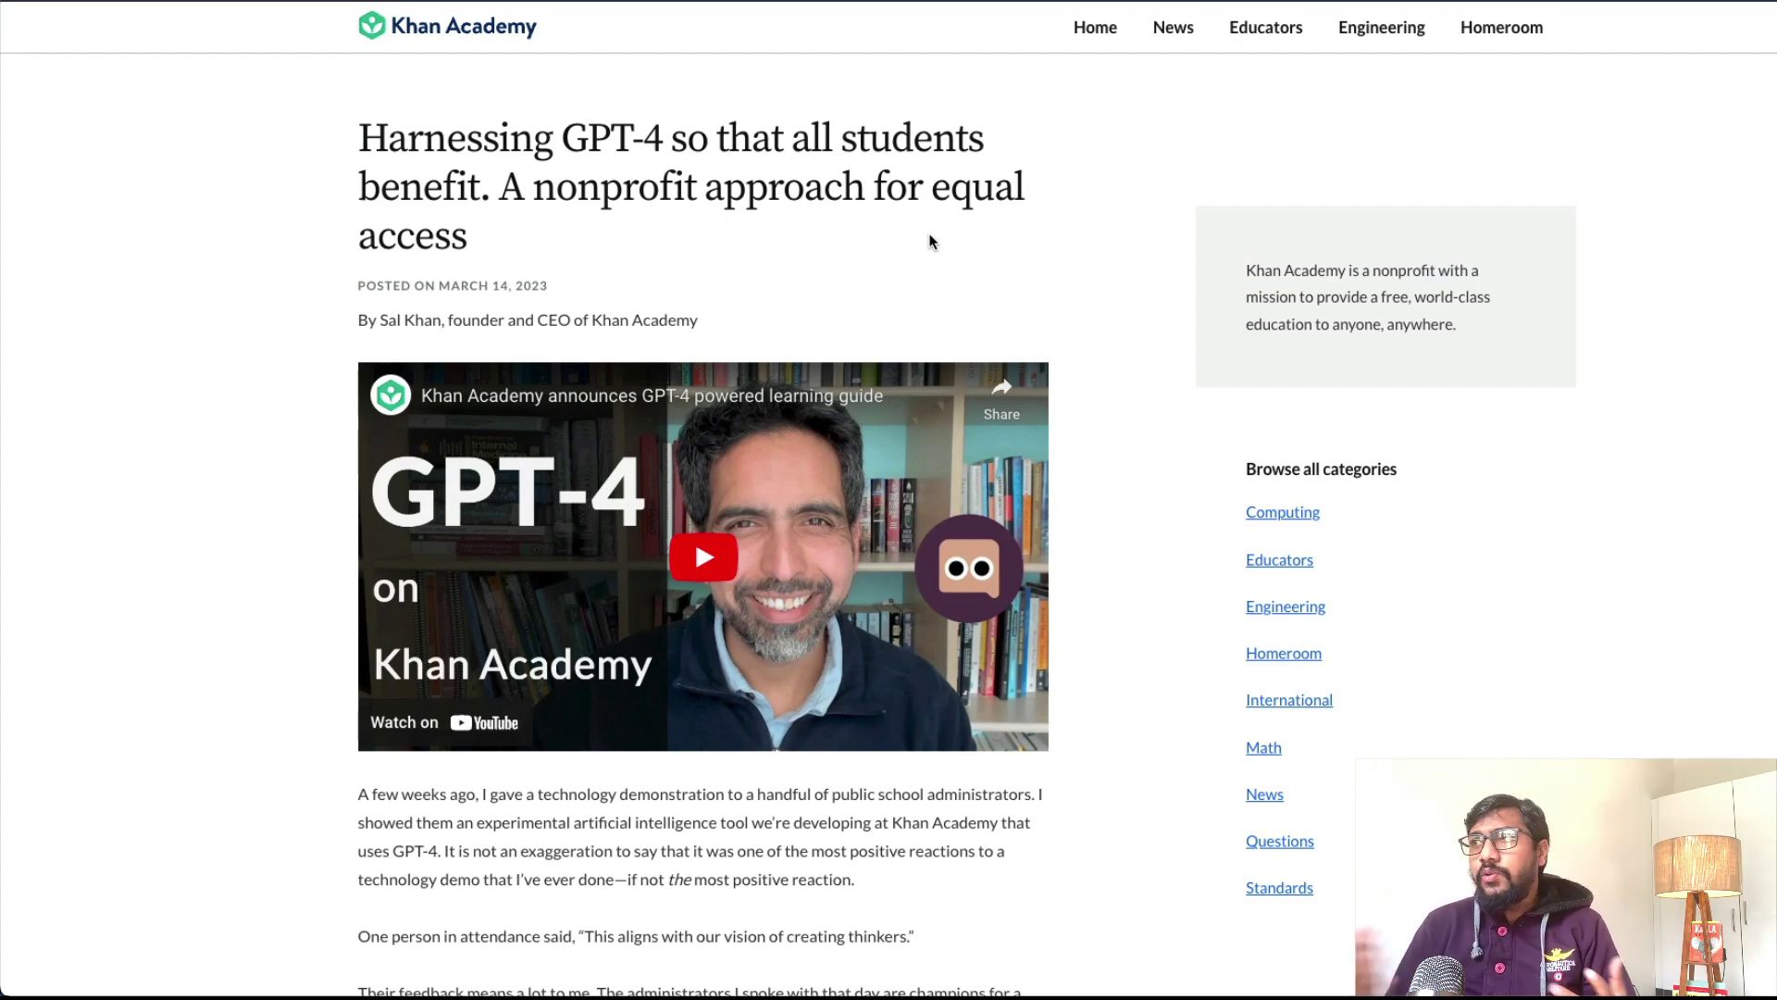
pyautogui.scroll(-2, 933, 233)
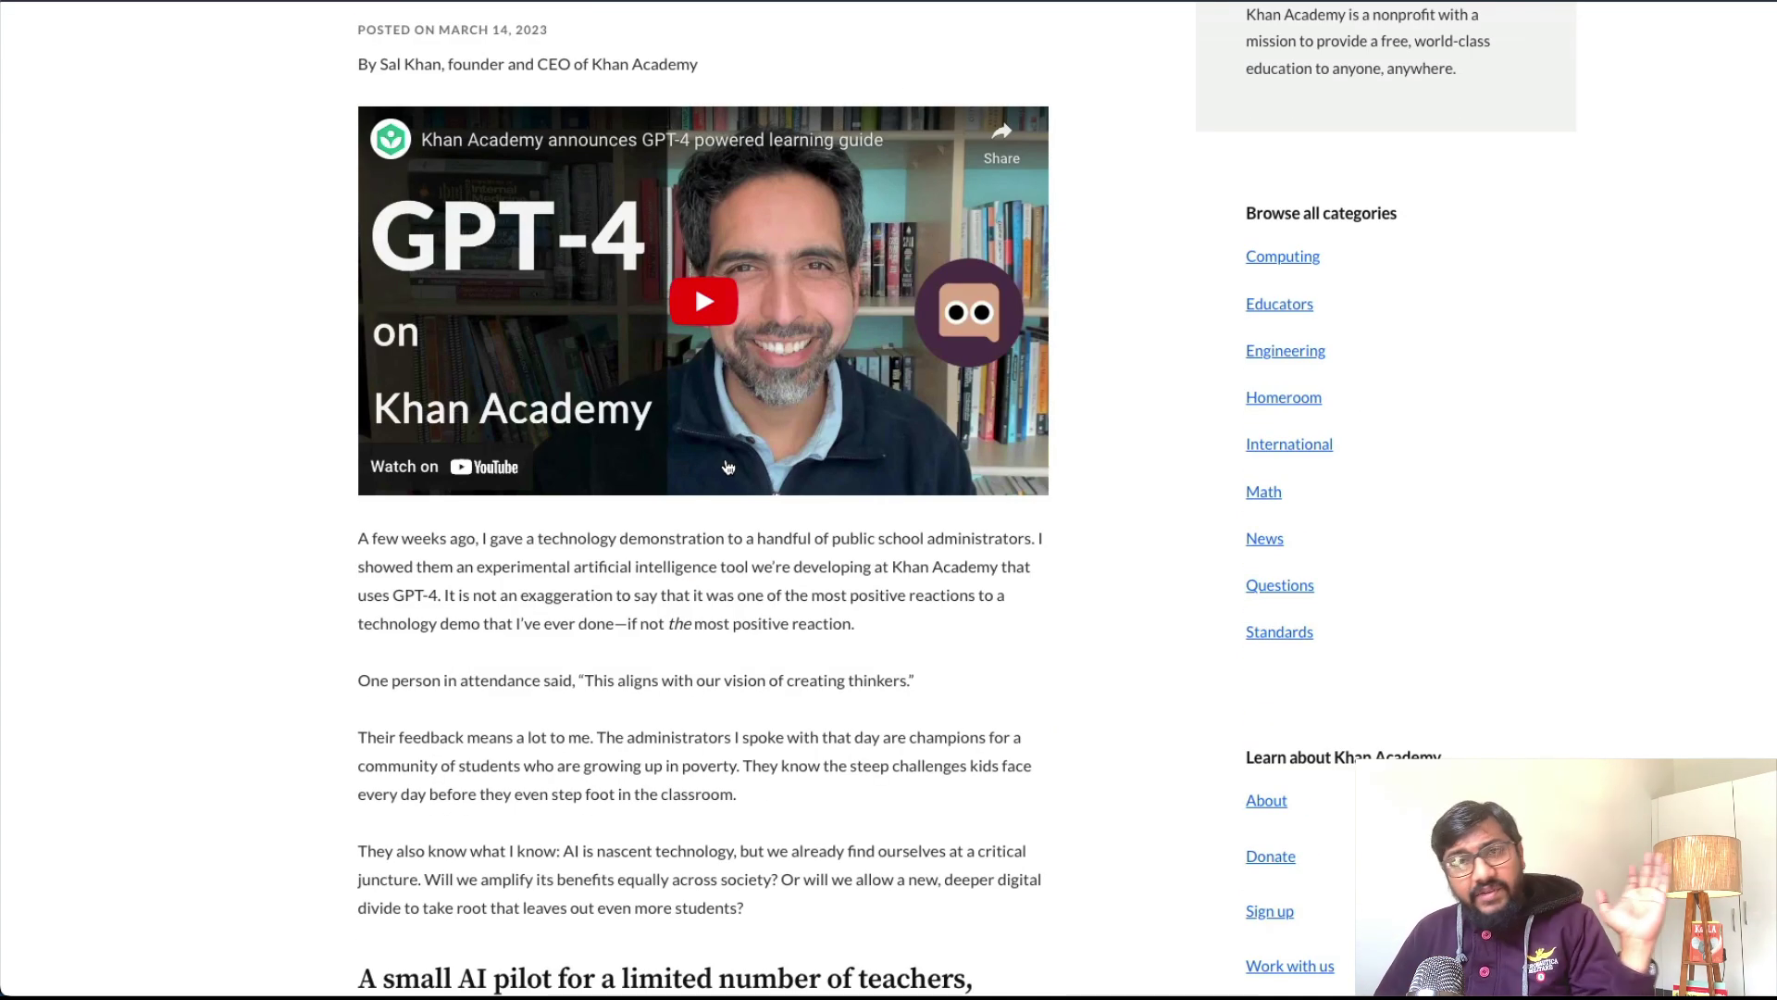
pyautogui.scroll(-2, 895, 655)
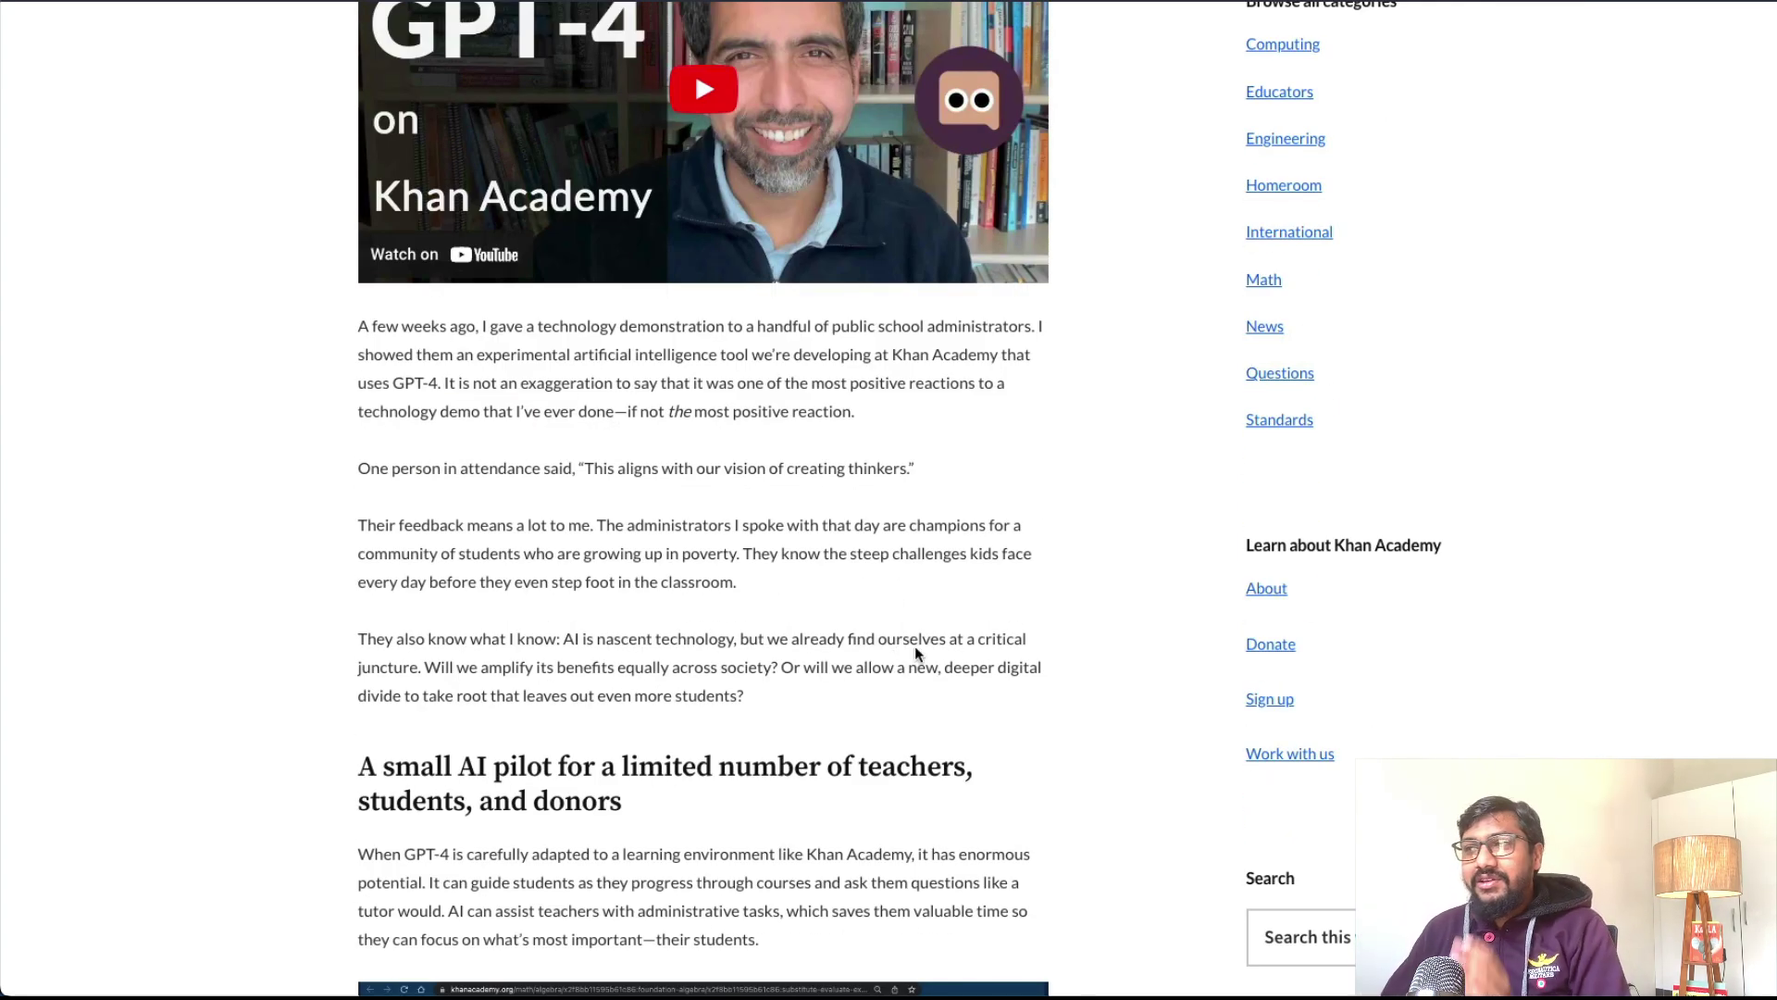
pyautogui.scroll(-3, 915, 646)
pyautogui.scroll(-3, 712, 573)
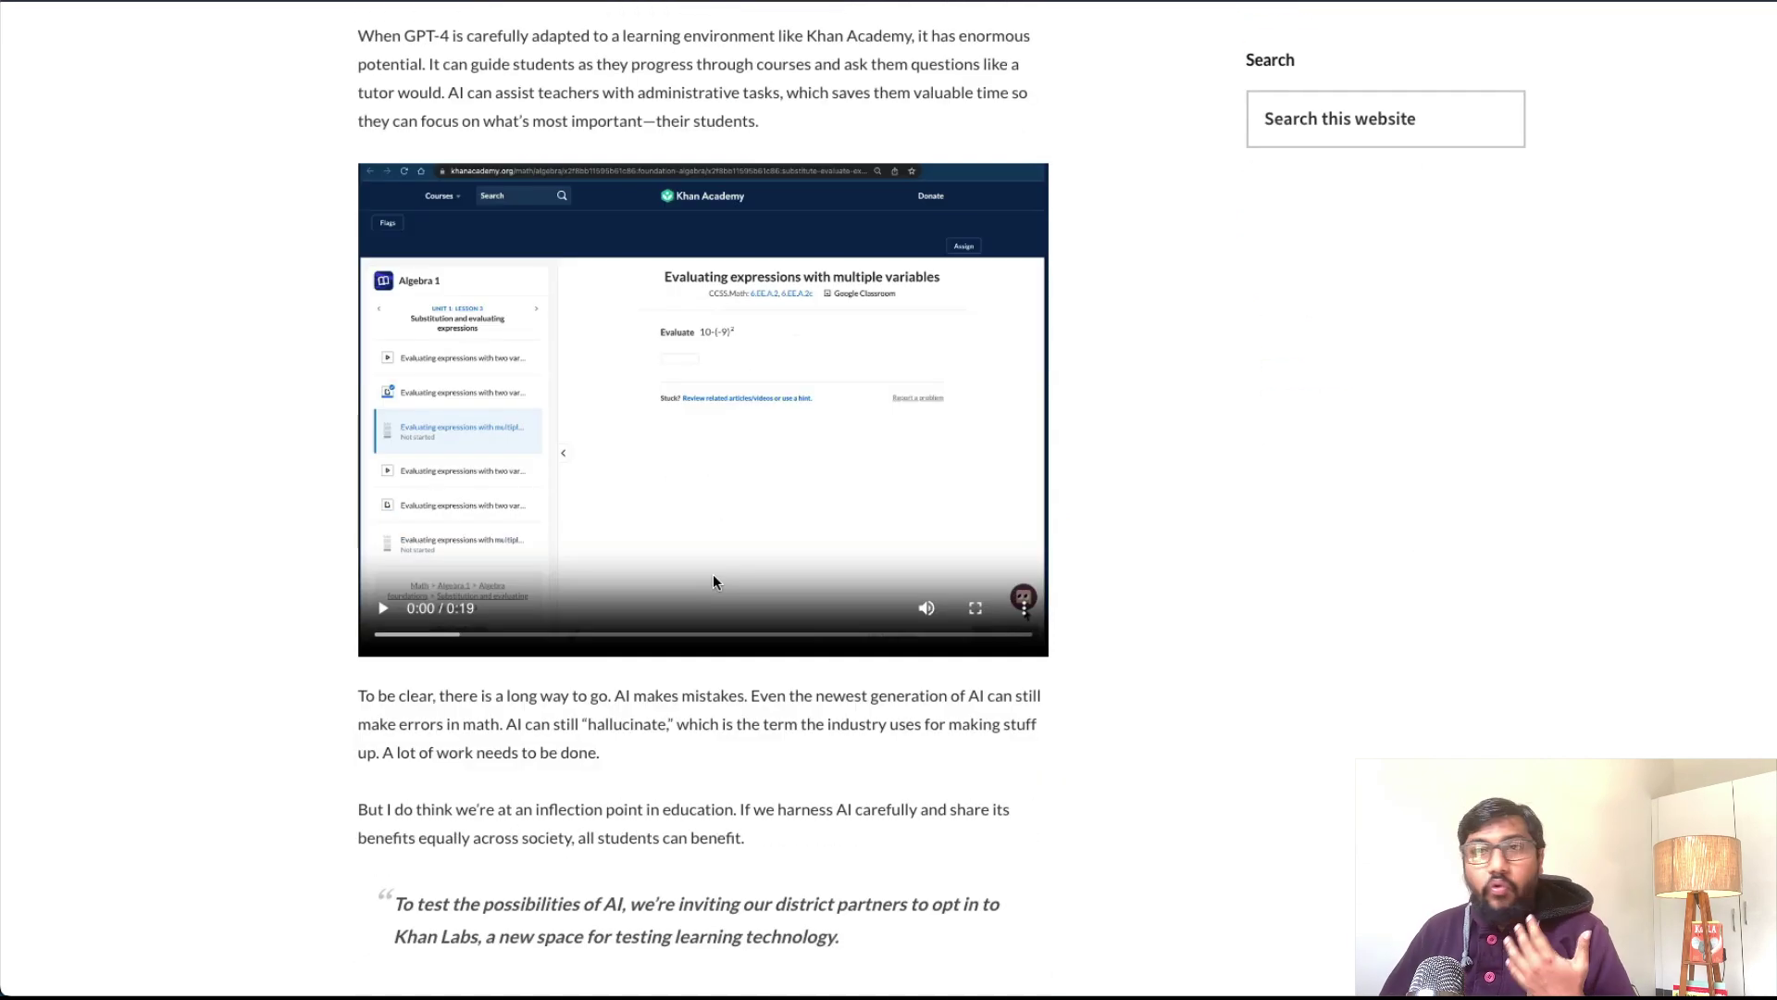
pyautogui.scroll(-2, 713, 573)
pyautogui.scroll(4, 712, 573)
pyautogui.scroll(-1, 713, 573)
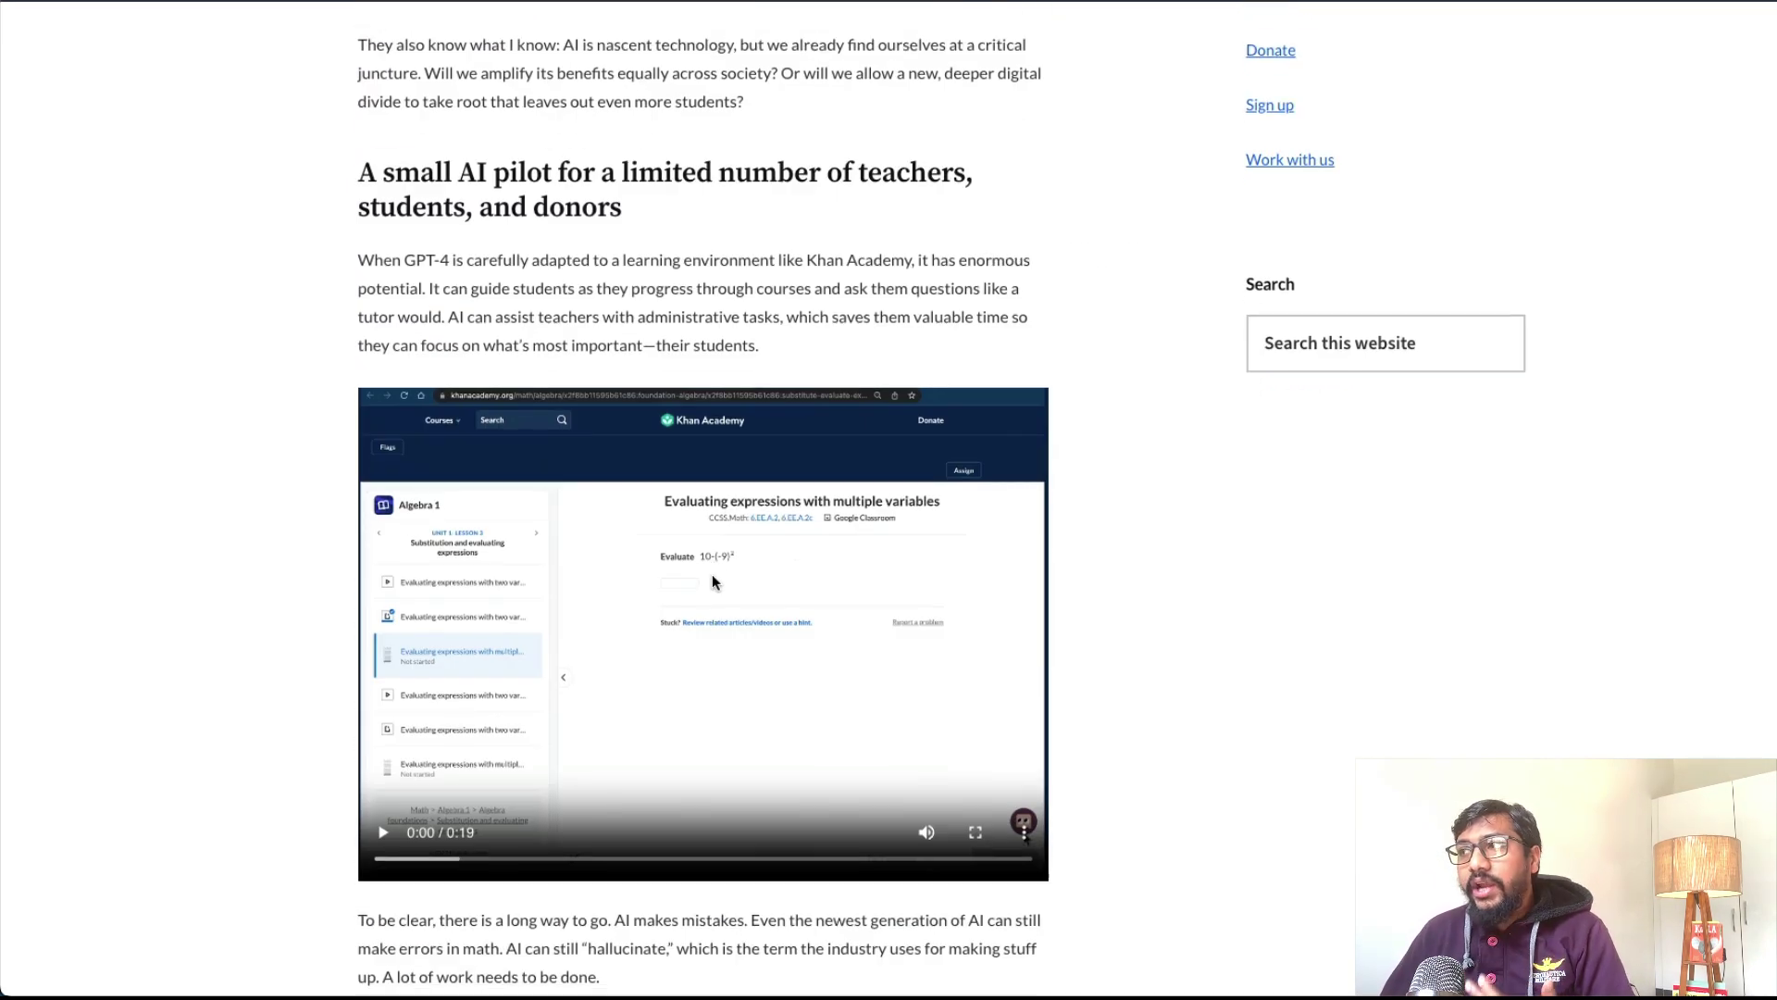
pyautogui.scroll(-8, 713, 573)
pyautogui.scroll(1, 978, 343)
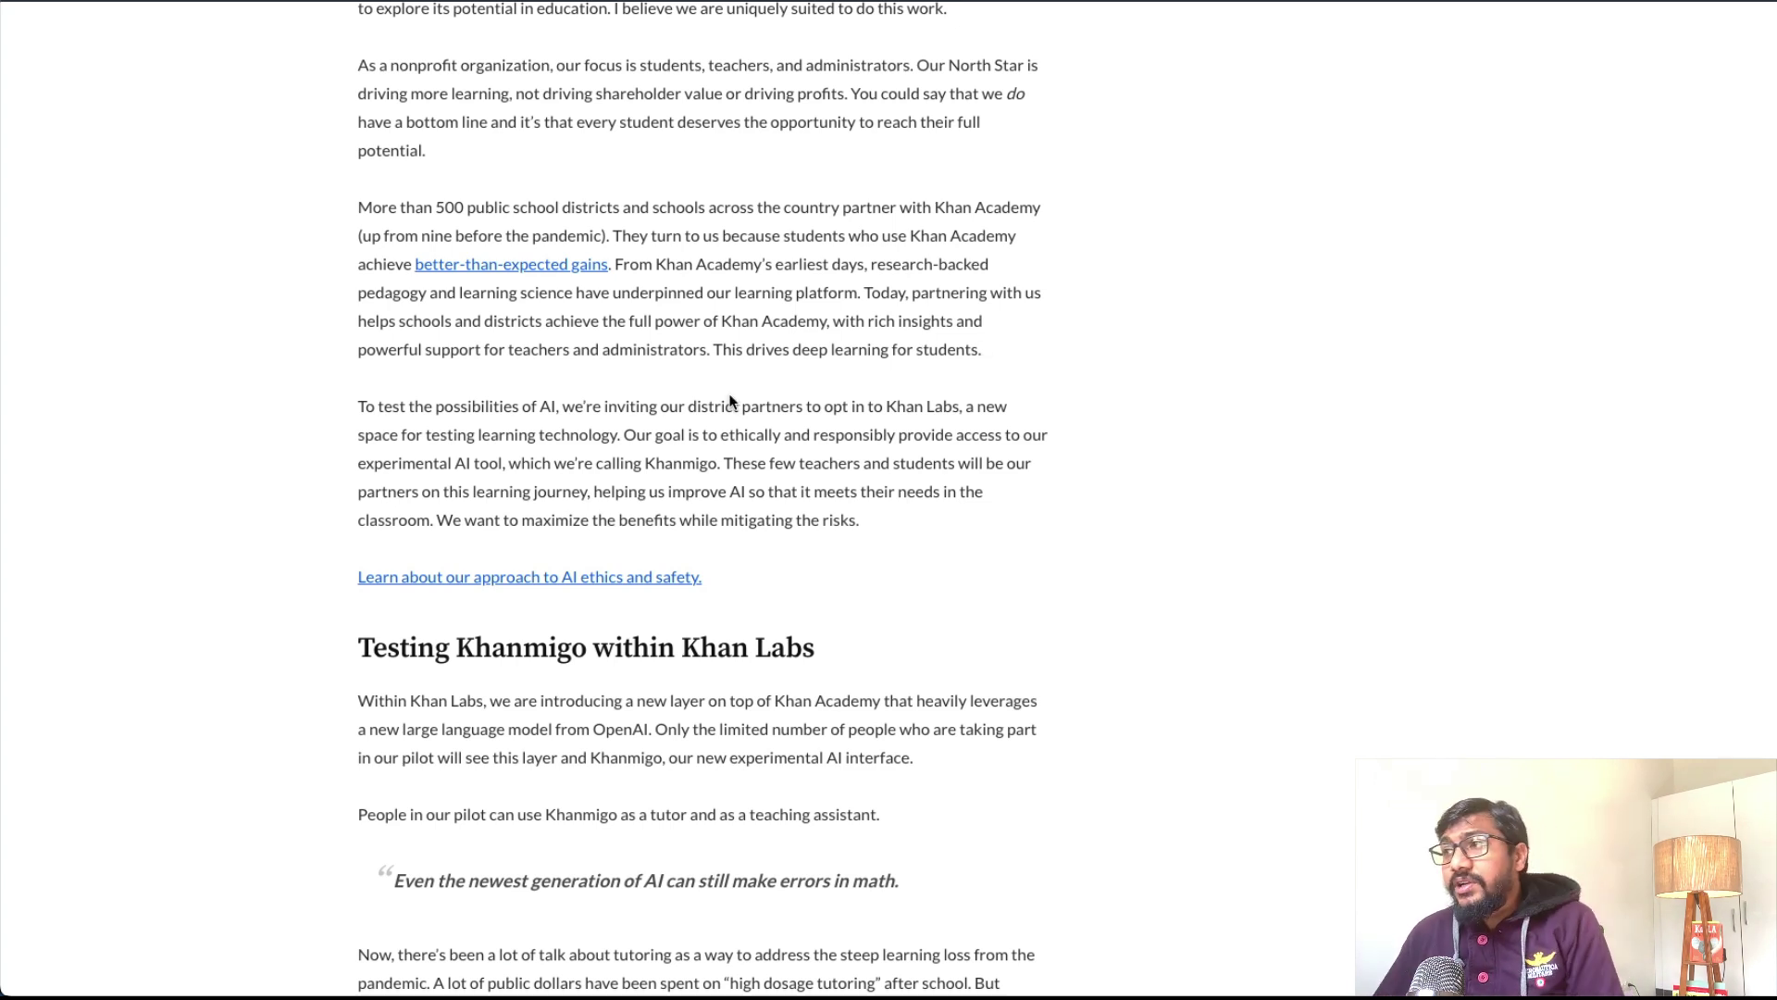
# Briefly highlight the word 'Khanmigo' in the paragraph, then deselect it
pyautogui.doubleClick(681, 463)
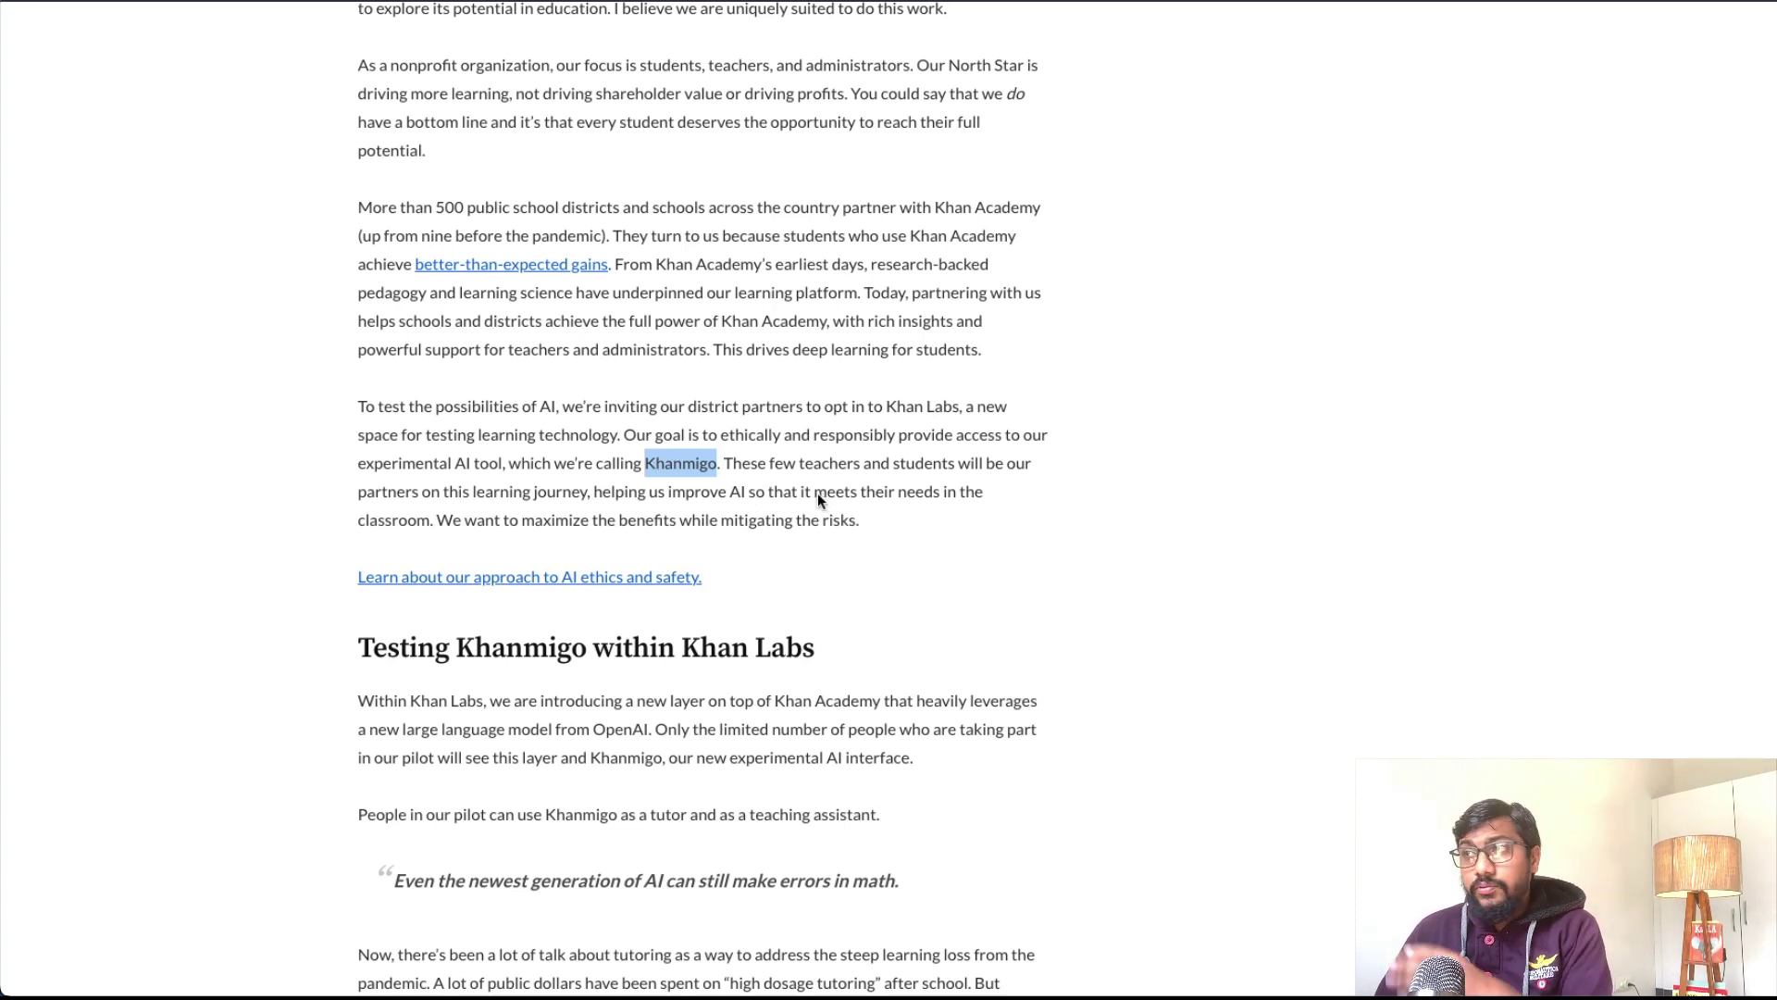
pyautogui.click(769, 490)
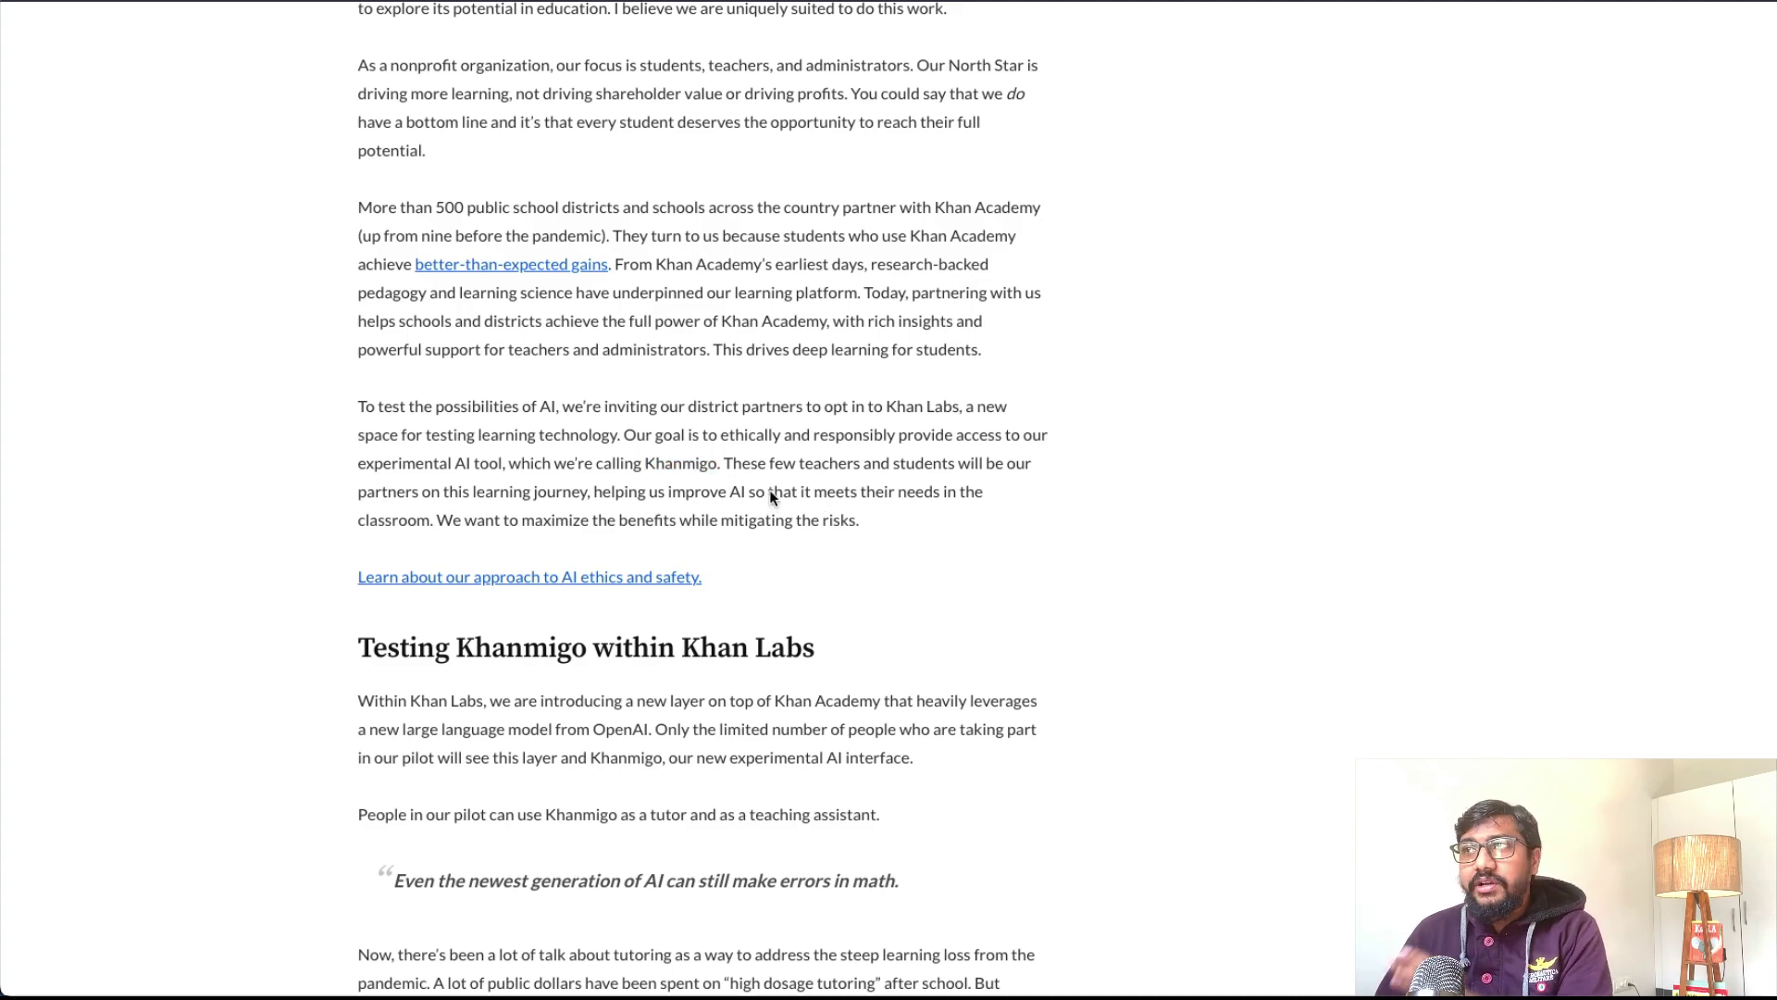
pyautogui.scroll(-5, 775, 490)
pyautogui.scroll(-10, 775, 490)
pyautogui.scroll(-3, 776, 490)
pyautogui.scroll(2, 775, 490)
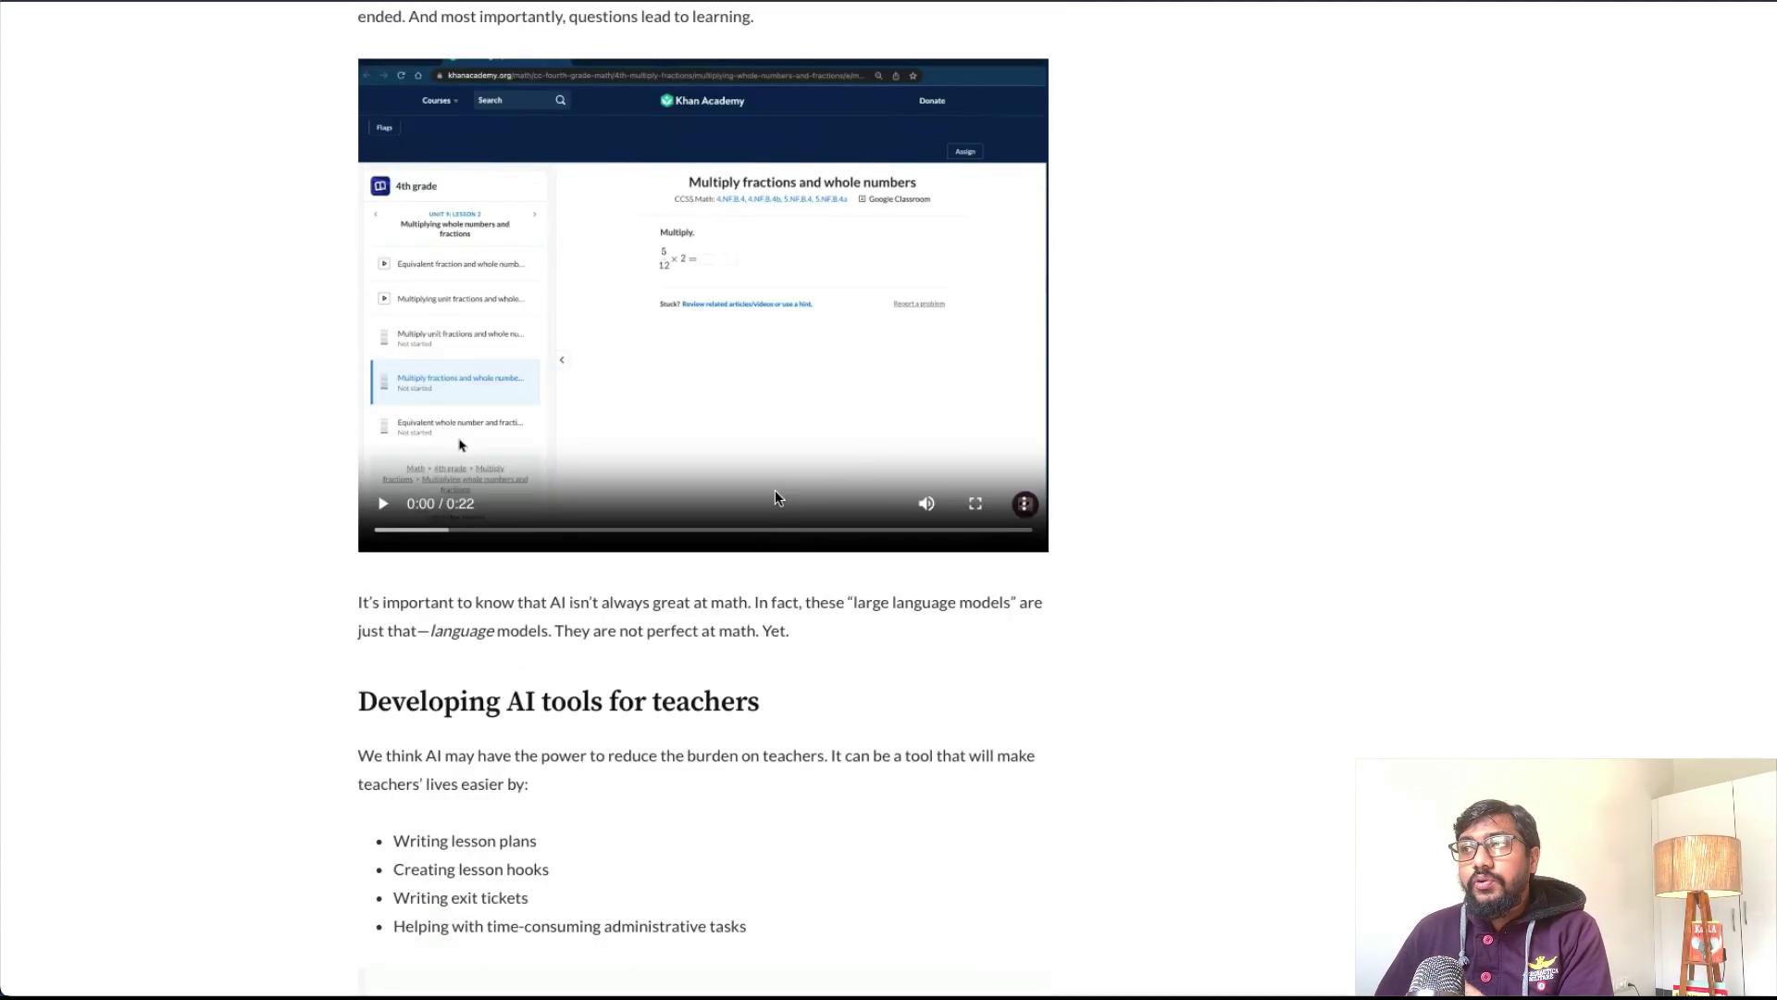
pyautogui.scroll(-5, 775, 489)
pyautogui.scroll(-3, 775, 493)
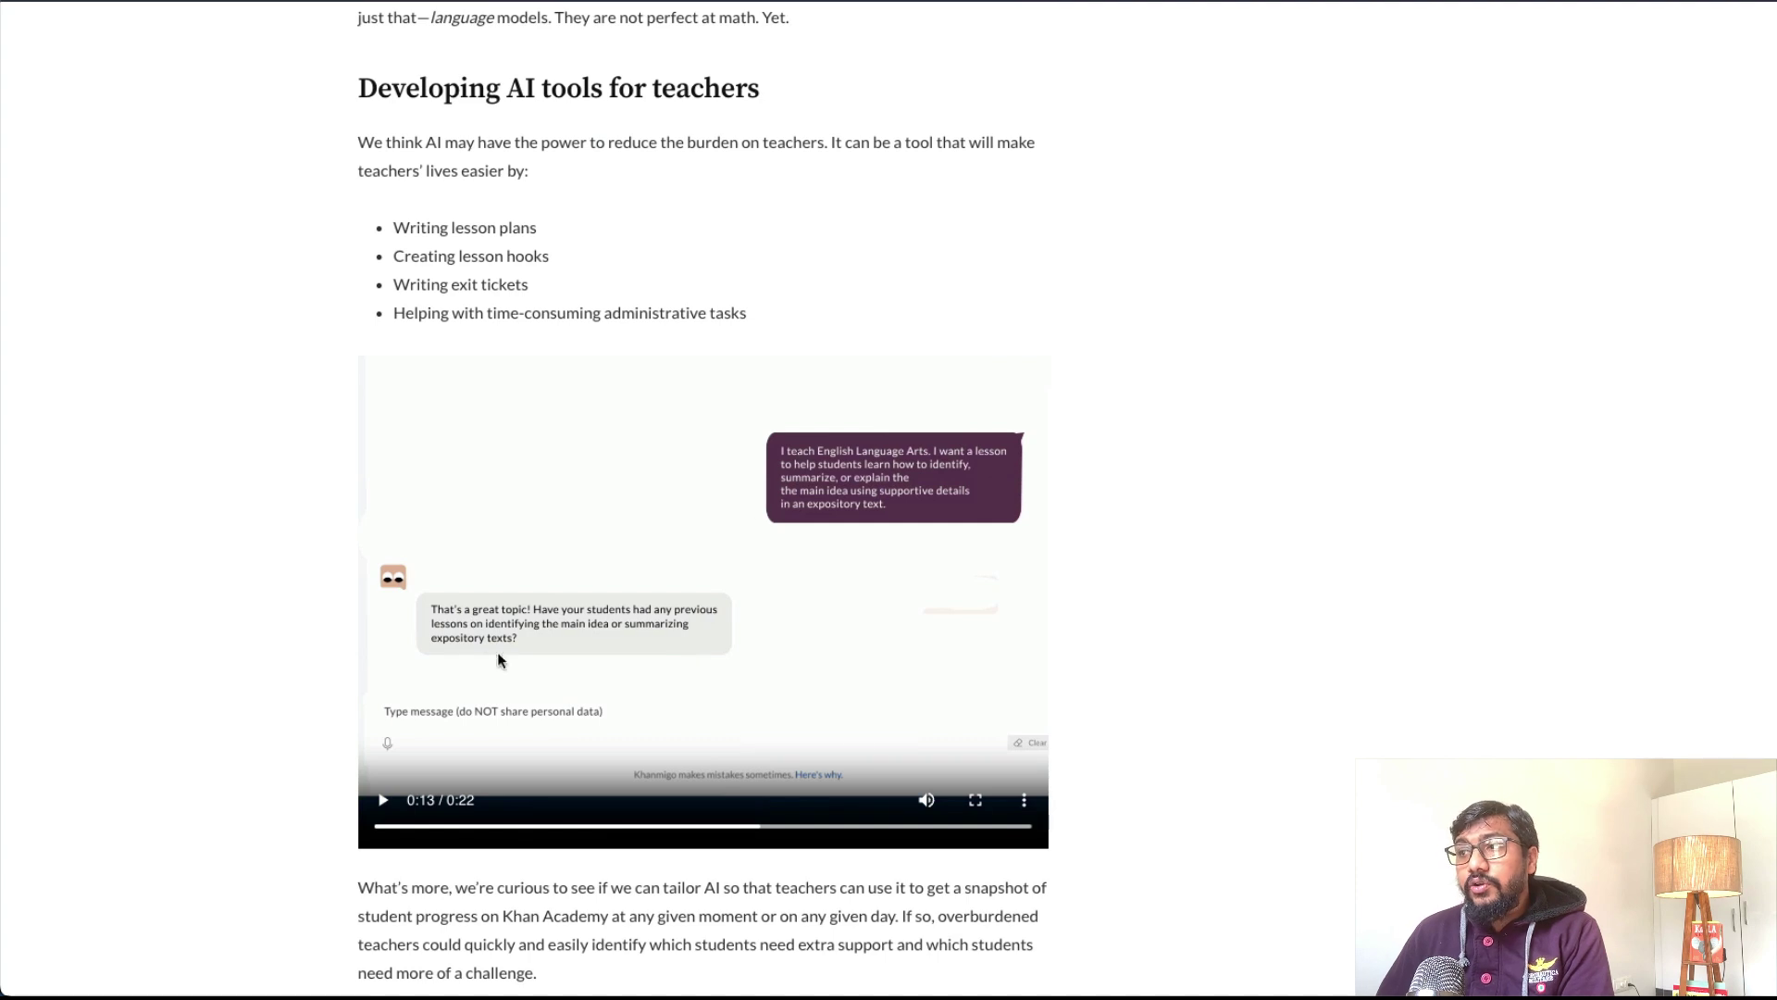
# Play the teacher lesson-planning Khanmigo demo video in full screen
pyautogui.click(974, 799)
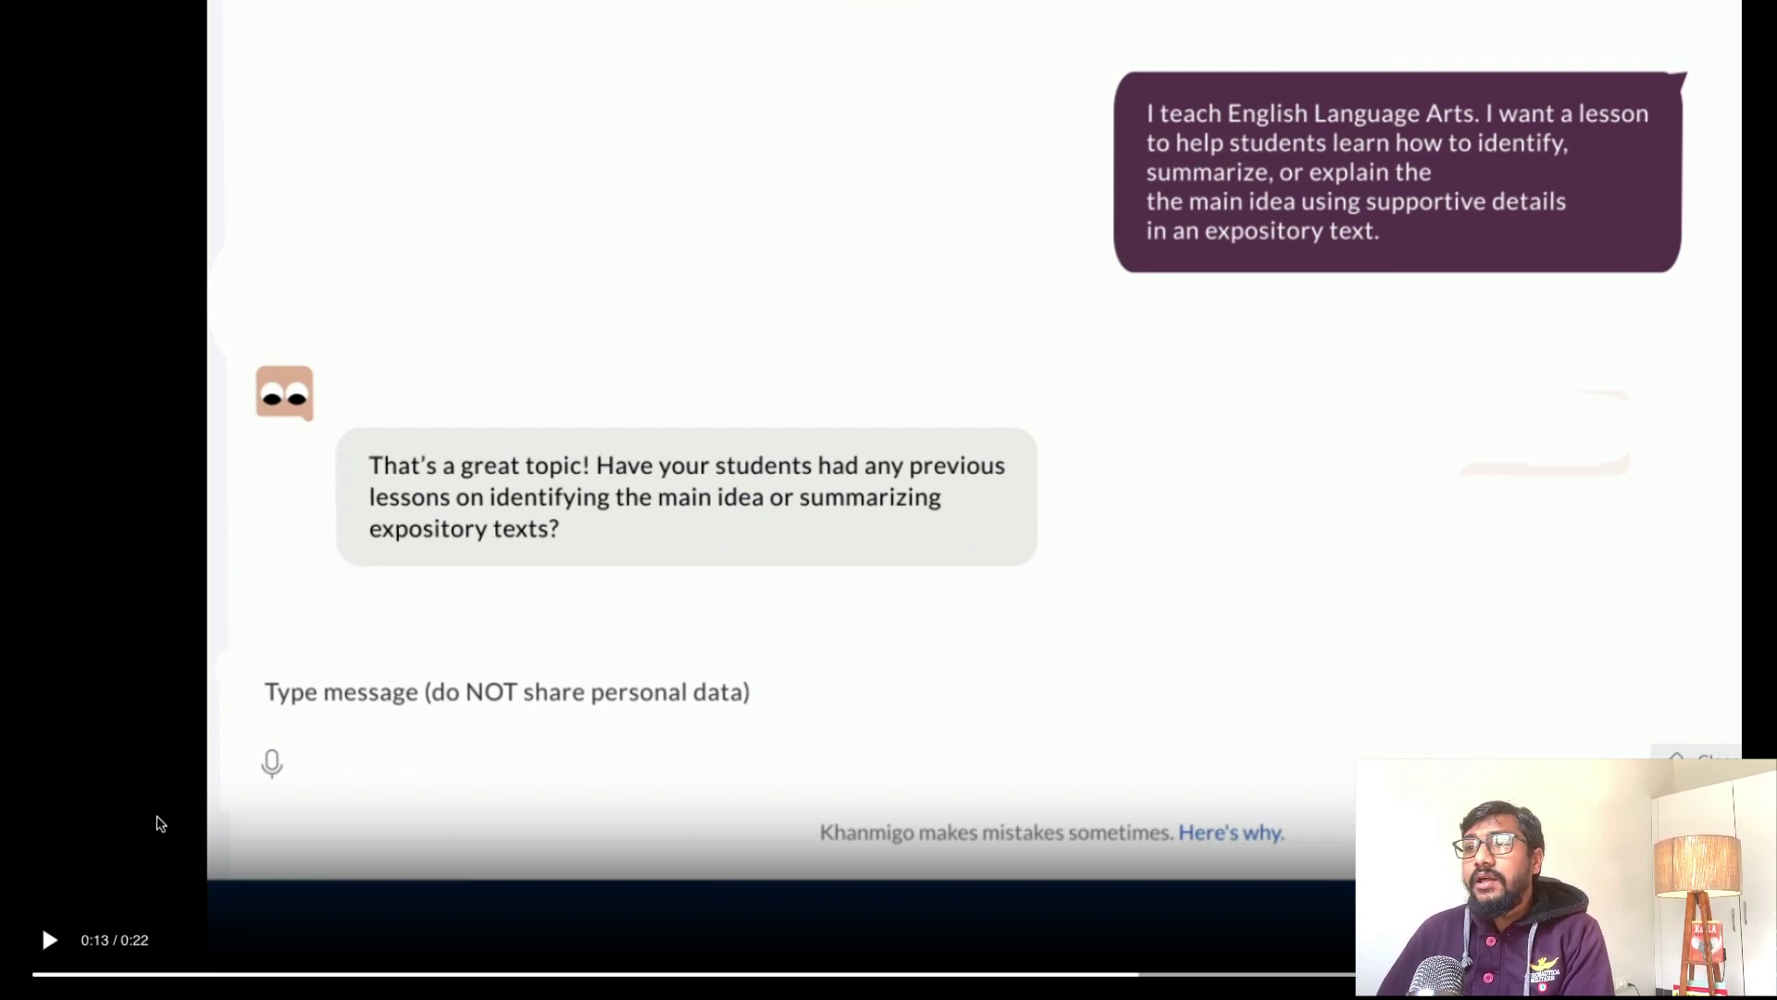
pyautogui.click(49, 940)
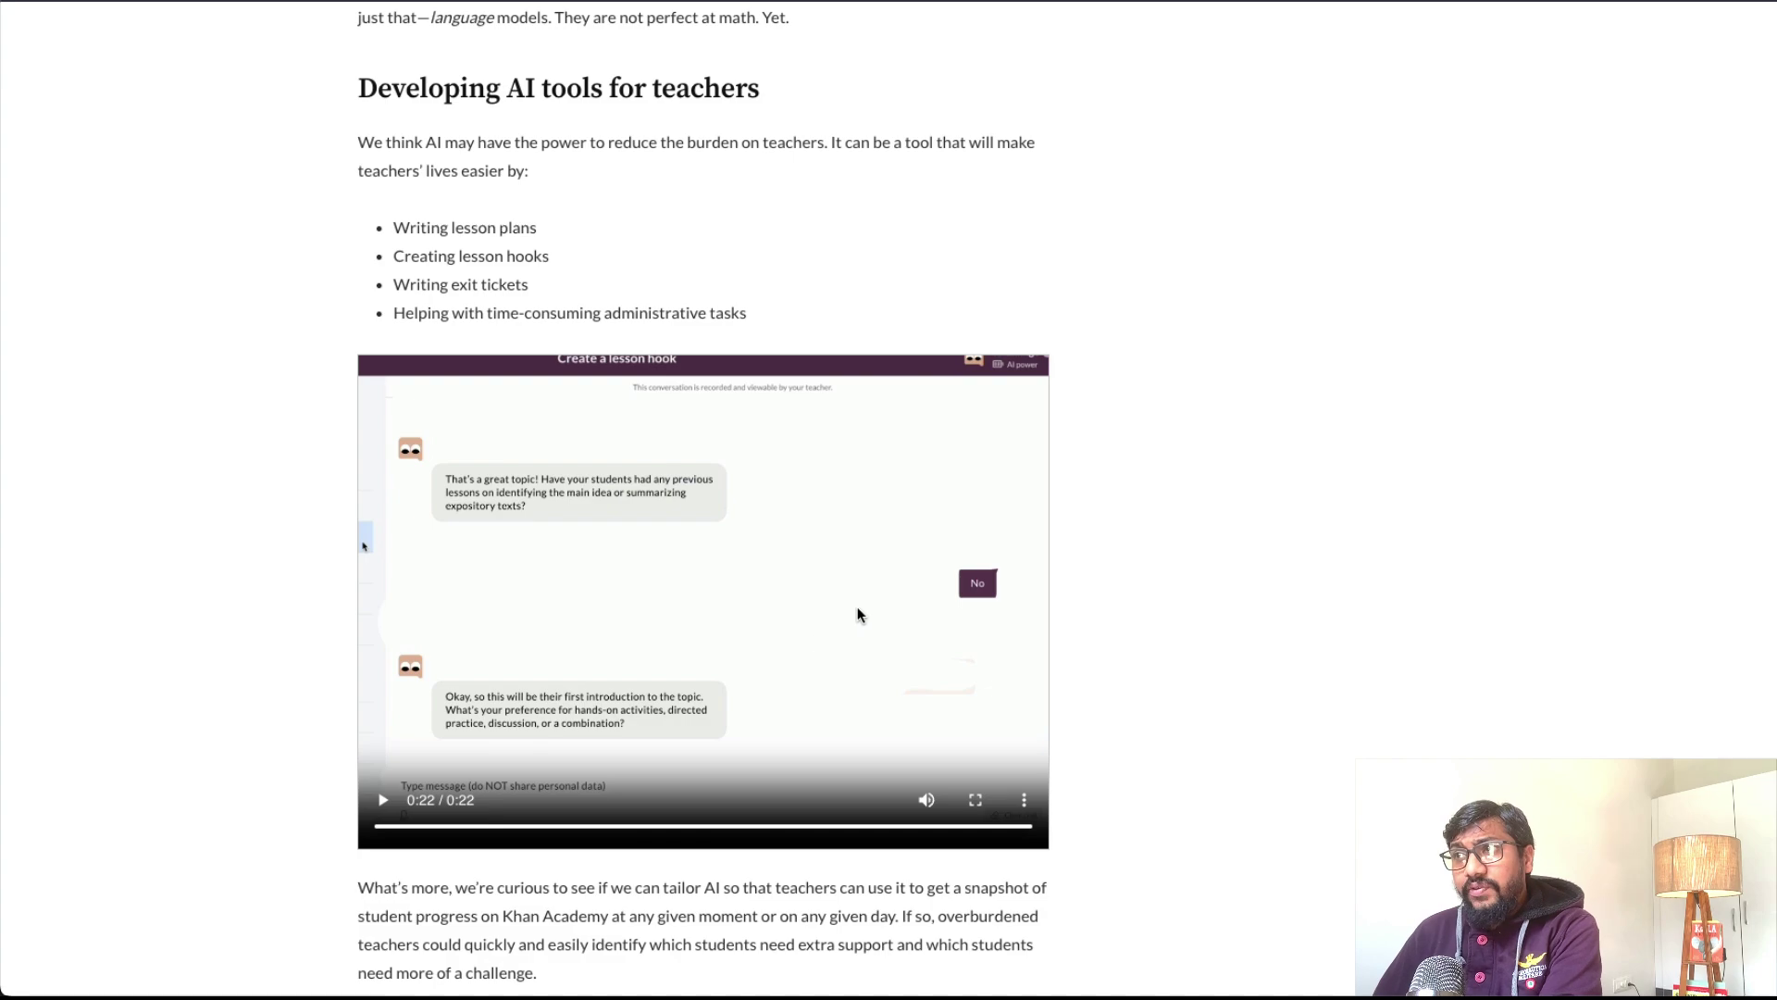
pyautogui.scroll(5, 858, 607)
pyautogui.scroll(5, 858, 607)
pyautogui.scroll(5, 858, 606)
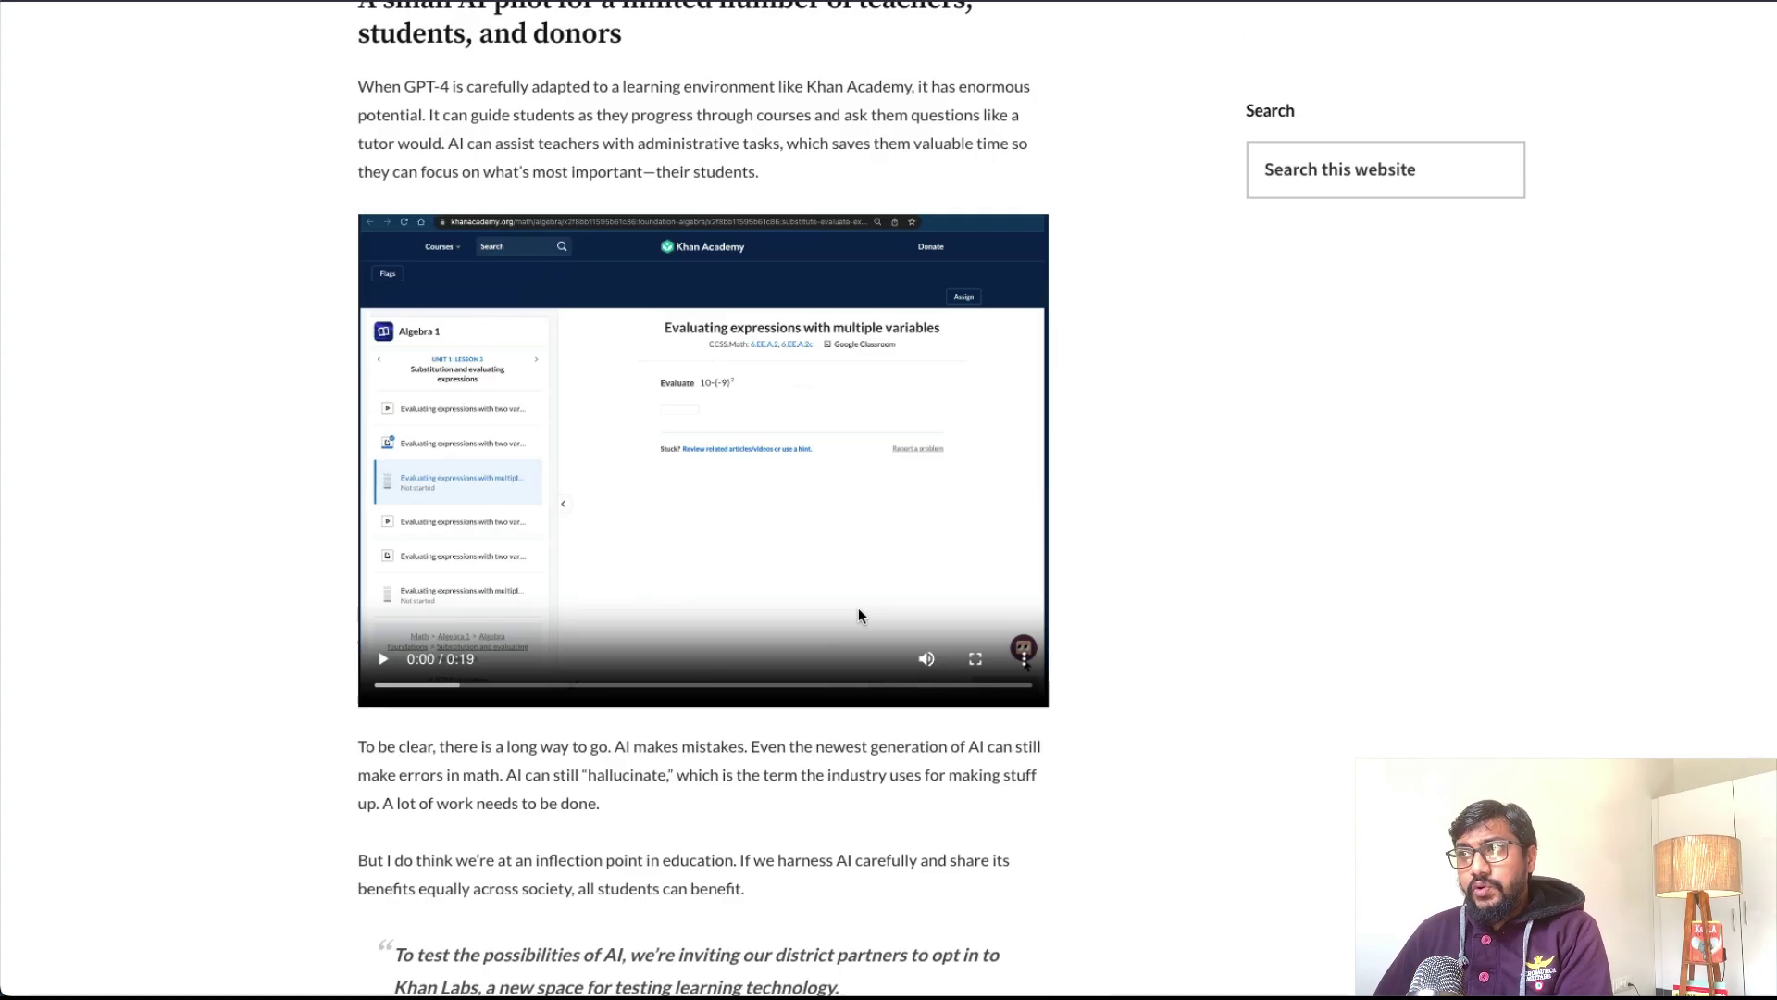
# Play the Algebra tutoring demo in full screen, then exit full screen while it plays
pyautogui.click(975, 658)
pyautogui.click(49, 940)
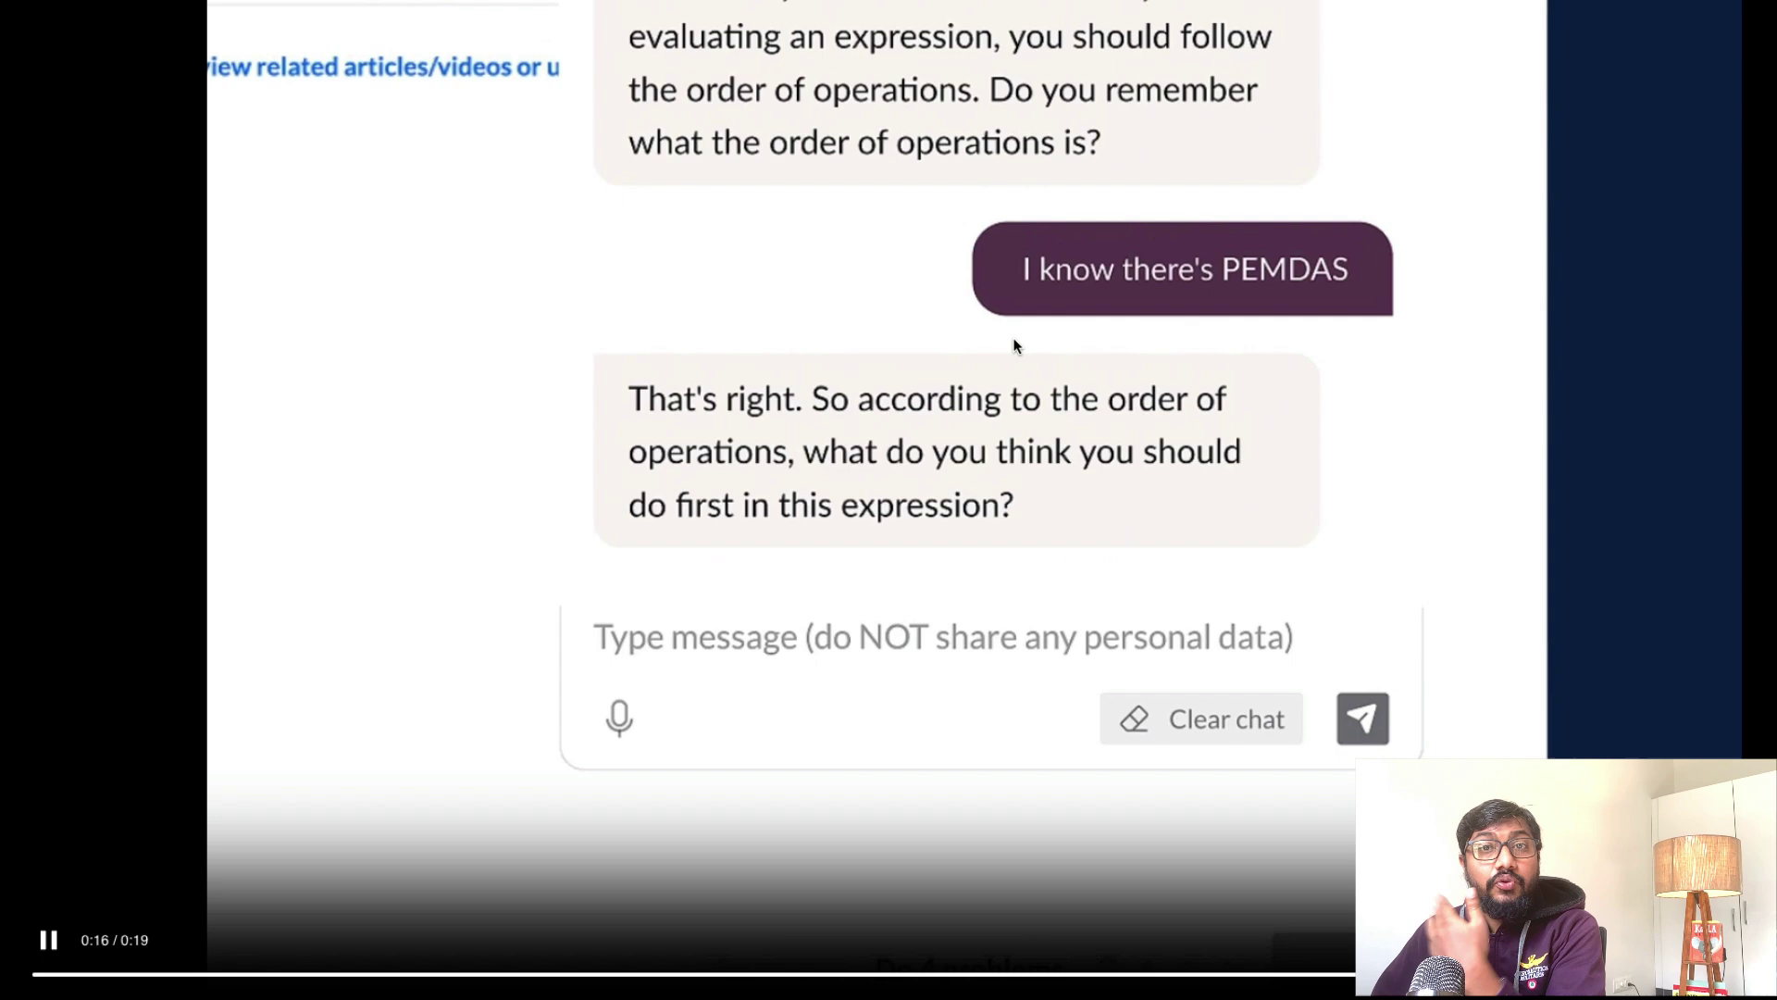
pyautogui.press('Escape')
pyautogui.scroll(2, 1080, 482)
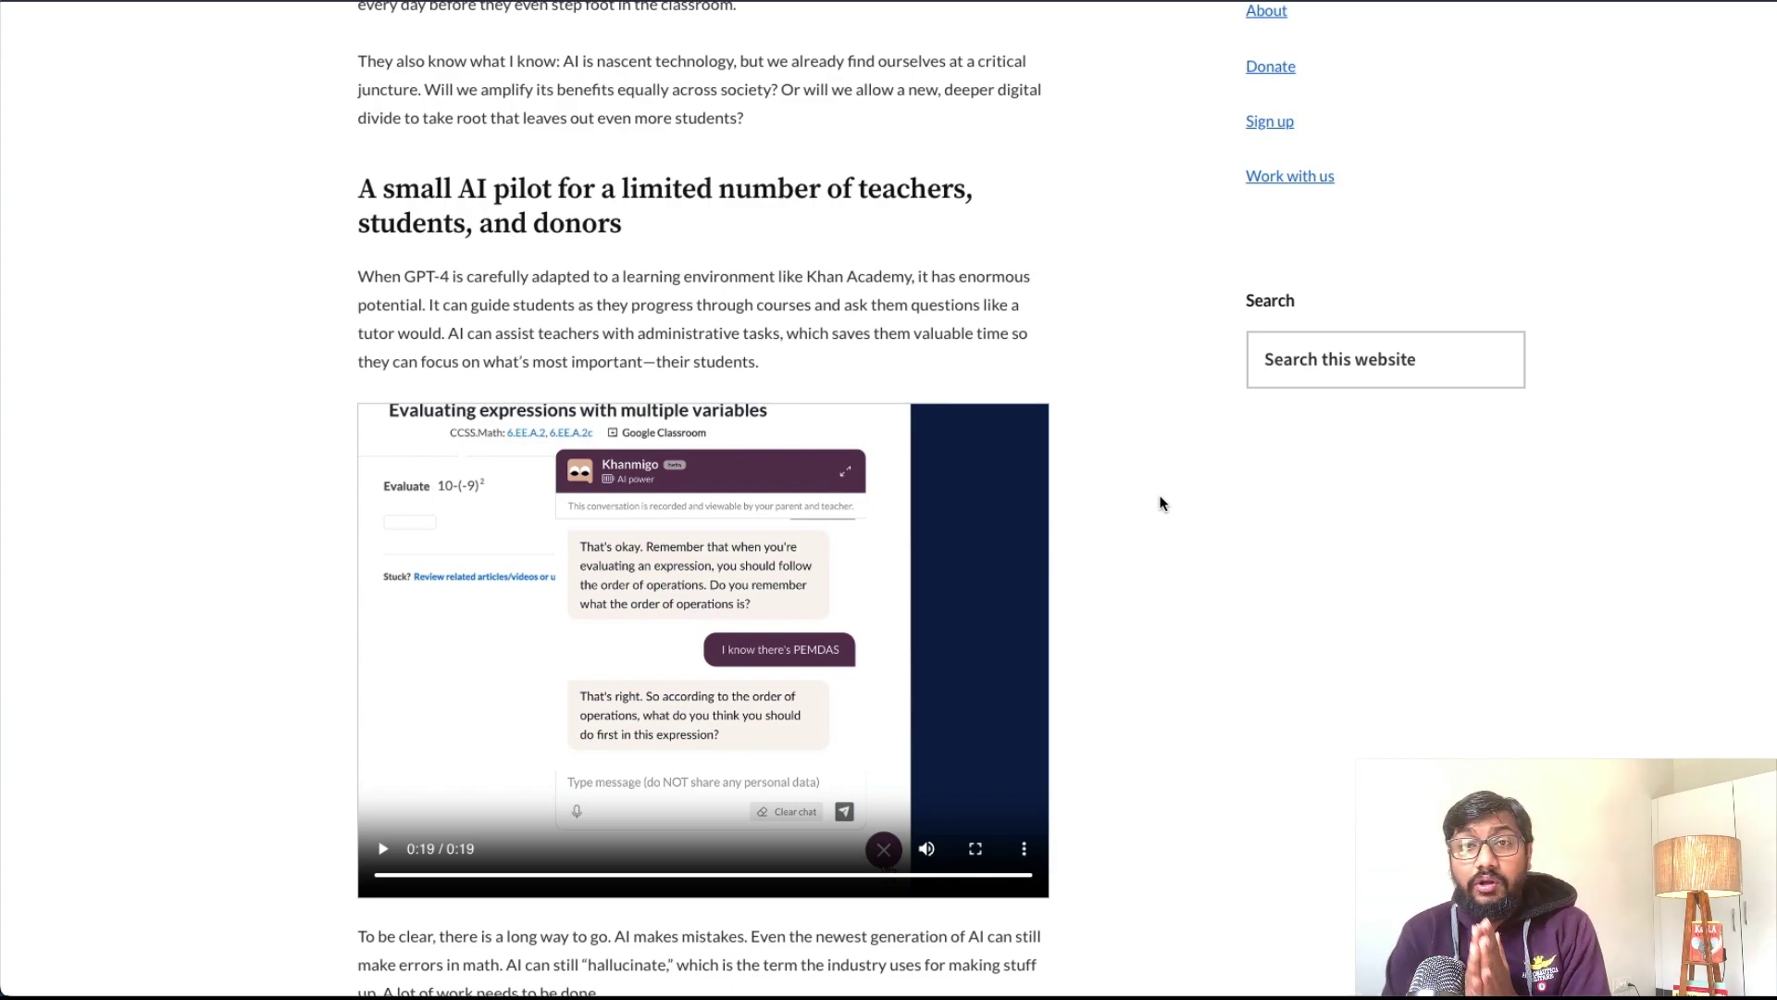
pyautogui.scroll(10, 1167, 500)
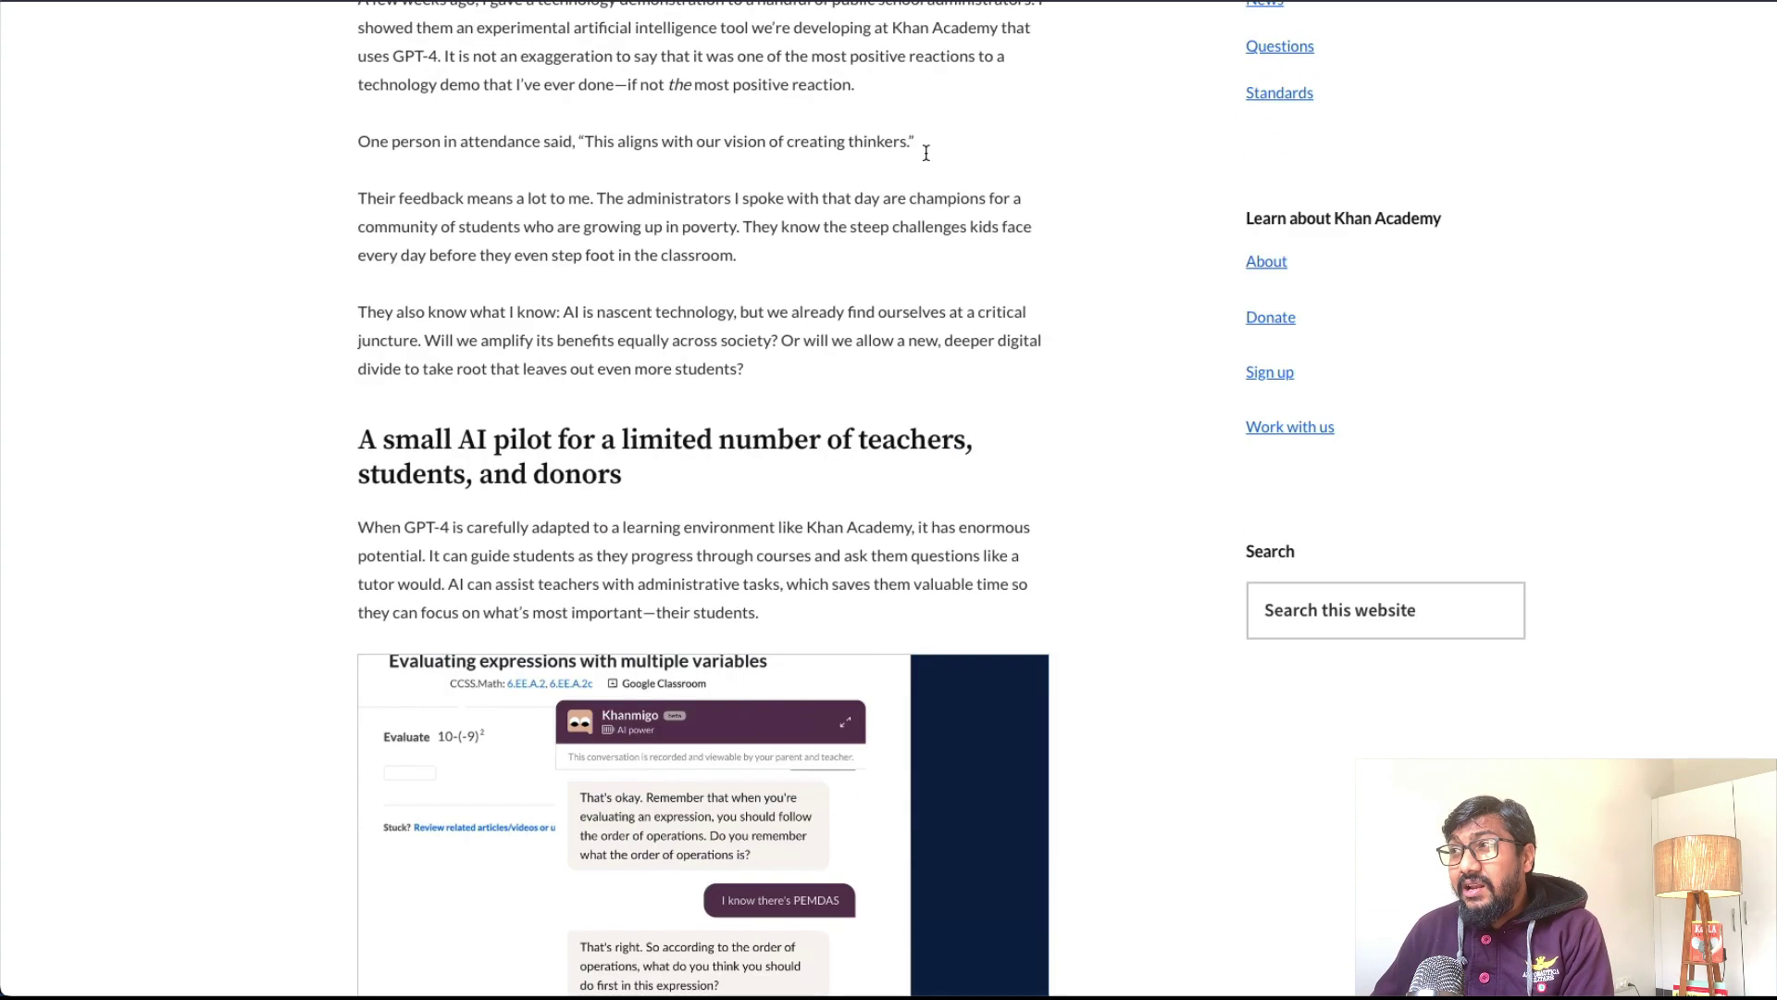
pyautogui.scroll(10, 1168, 501)
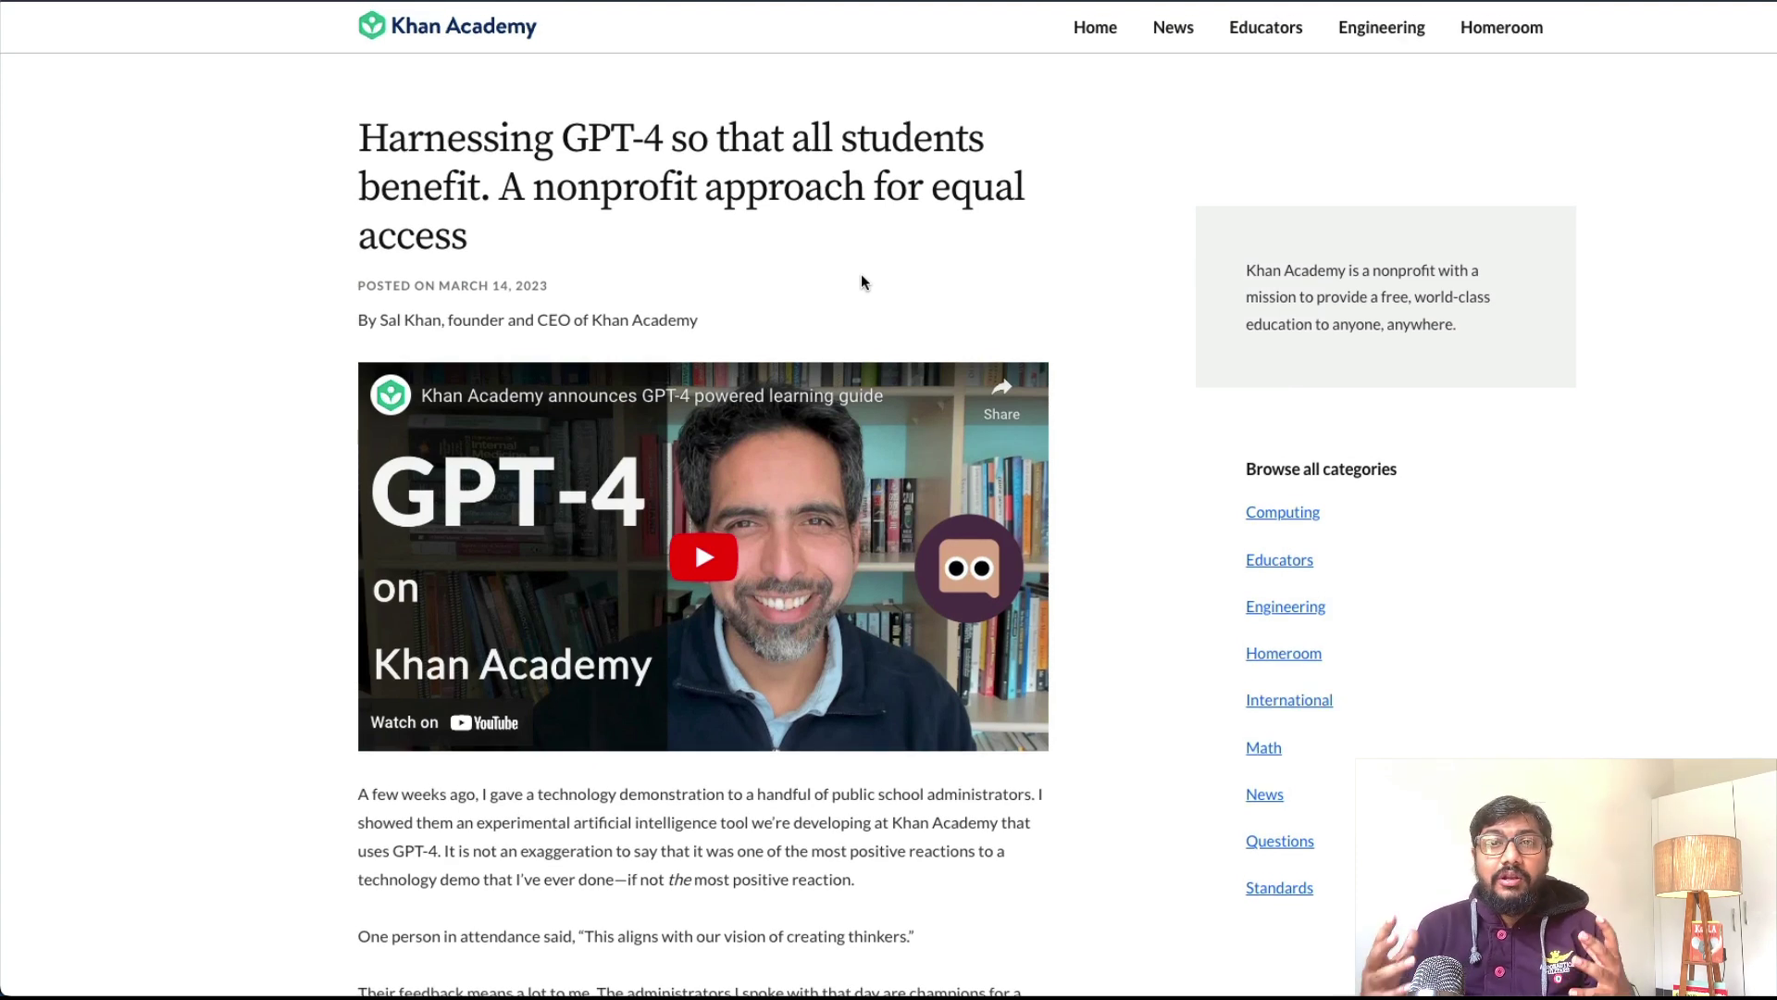